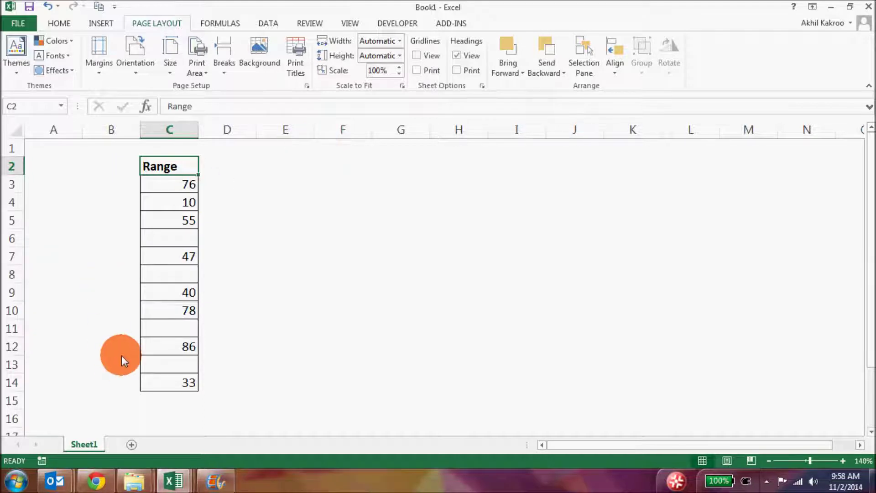
Enter =COUNT(C3:C14) in cell C15 to count the cells with numbers in the range
left_click(178, 401)
type("=v")
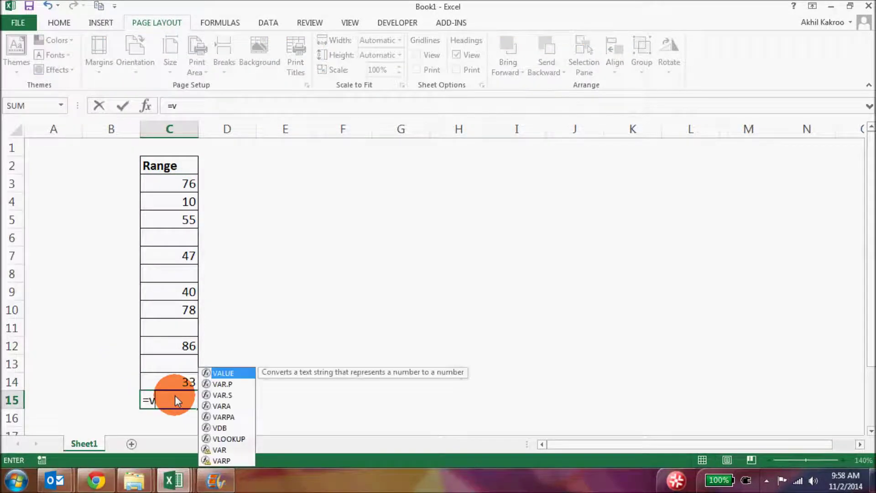
key("BackSpace")
type("c")
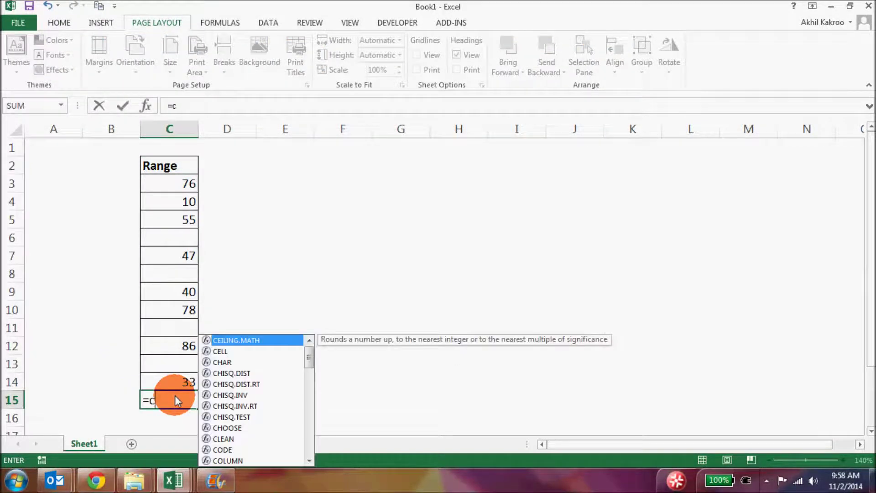
type("ount")
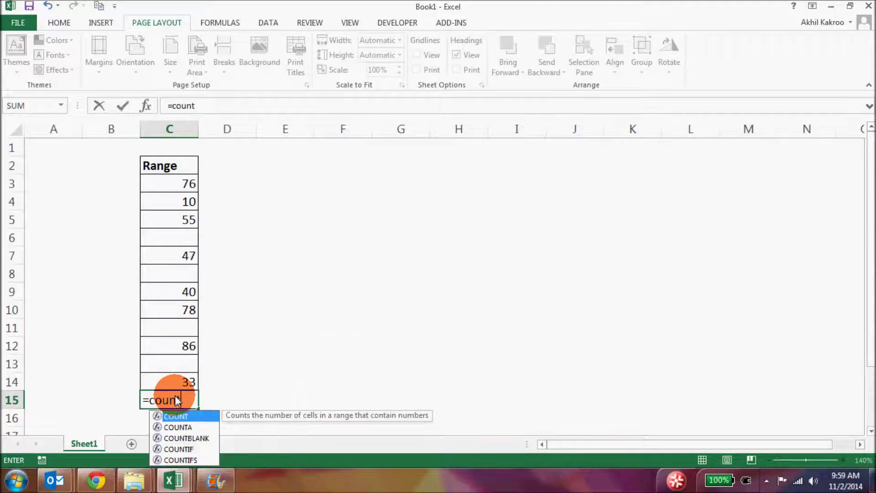
type("(")
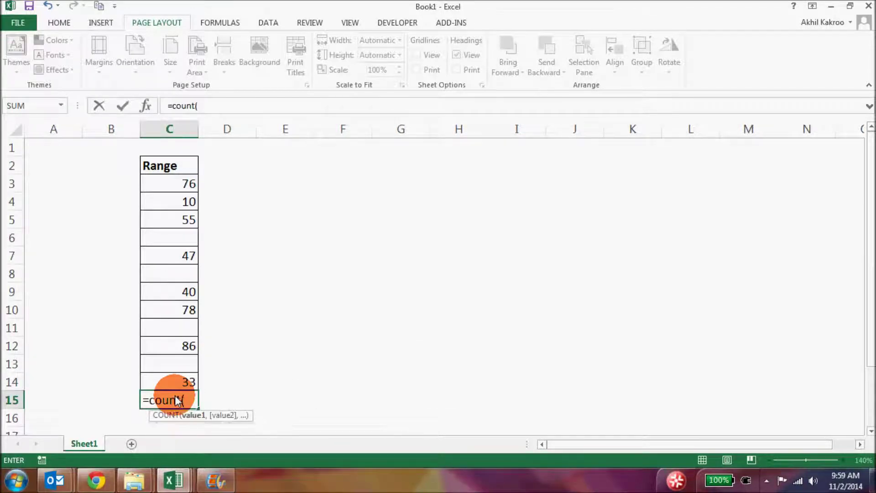
key("Up")
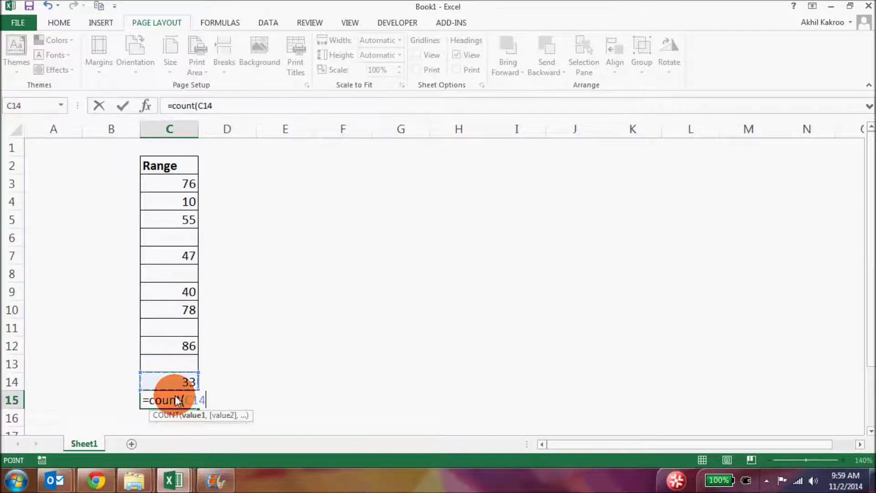
key("shift+Up")
key("shift+Up")
key("shift+Up")
key("shift+Up")
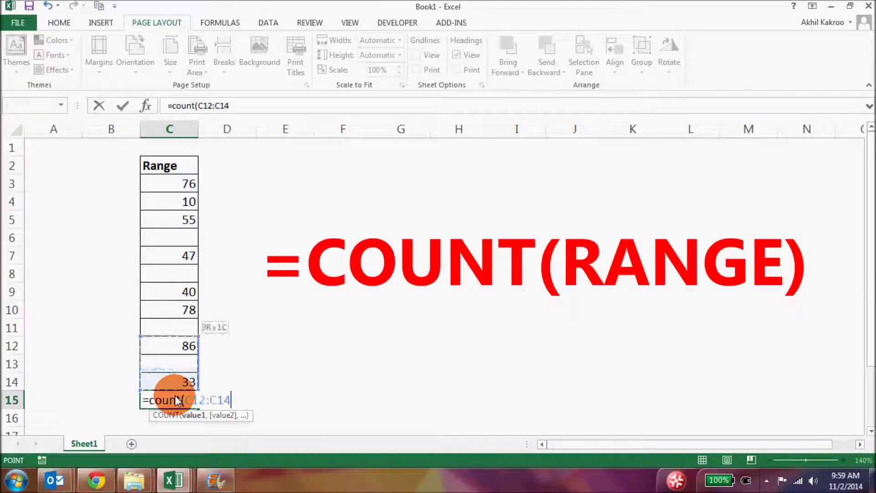
key("shift+Up")
key("shift+Up")
key("shift+Up")
key("shift+Up")
key("shift+Up")
key("shift+Up")
key("shift+Up")
key("shift+Up")
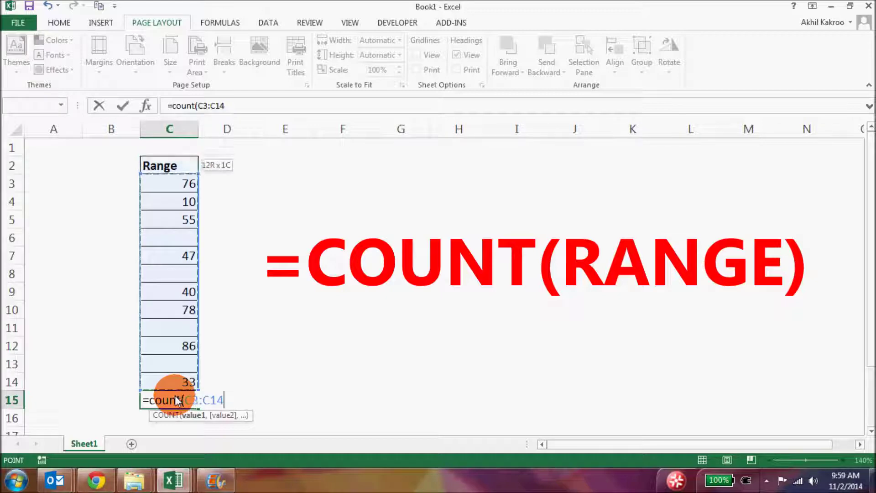
key("Return")
left_click(175, 395)
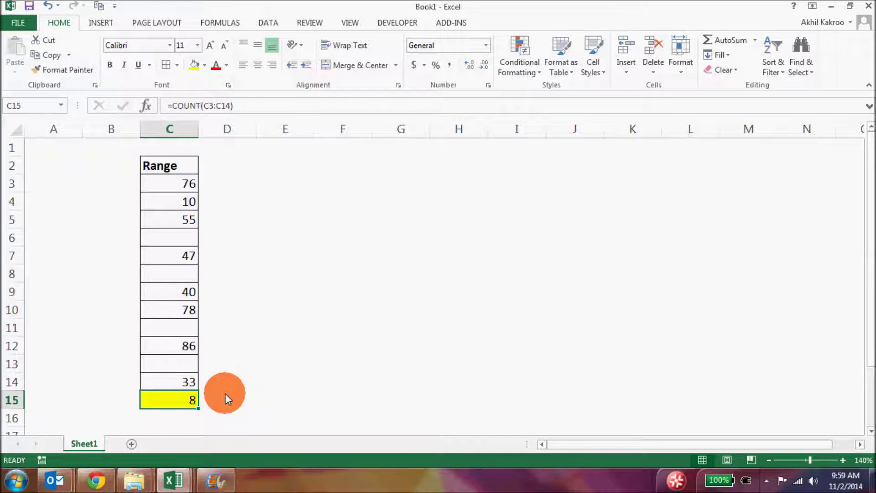
Enter the text "excel" in the blank cell C13 to test the COUNT formula with text
key("Up")
key("Up")
key("Up")
key("Down")
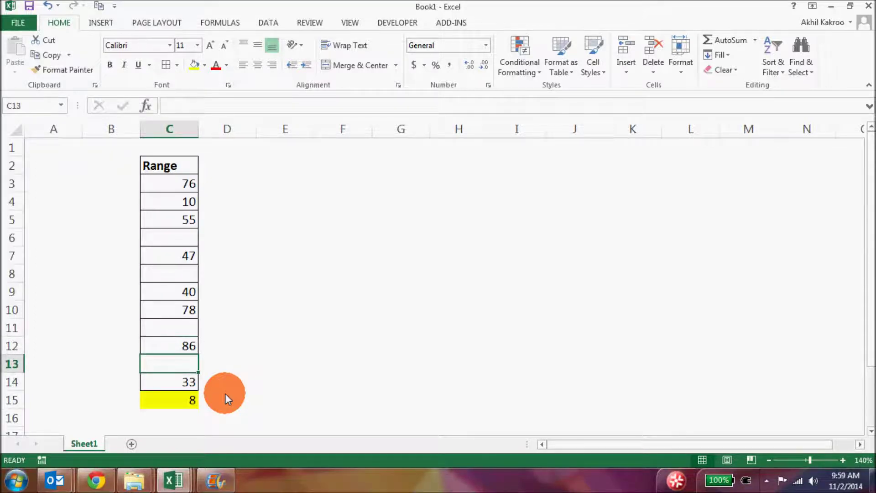
type("excel")
key("Return")
key("Up")
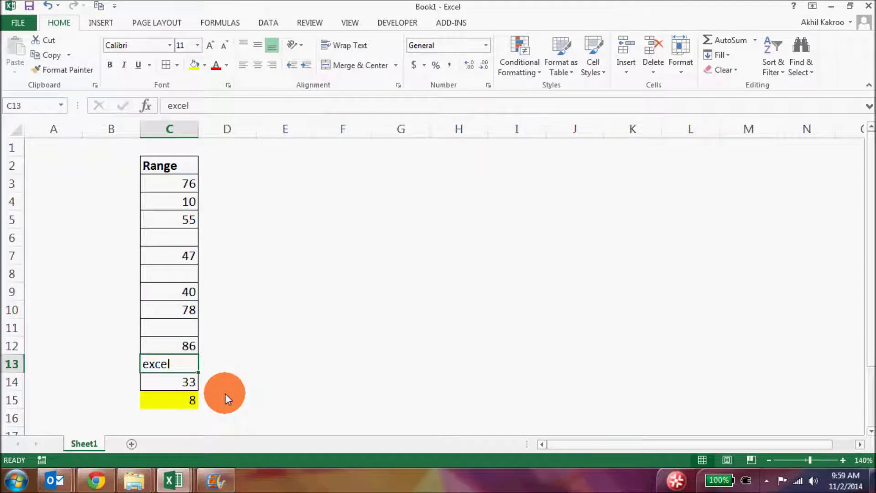
Replace the text in cell C13 with the number 90
type("90")
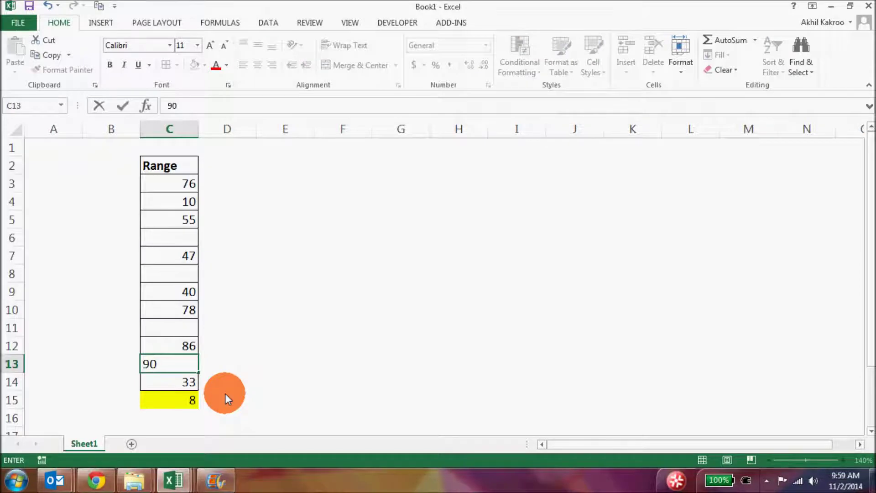
key("Return")
key("Up")
key("Up")
key("Up")
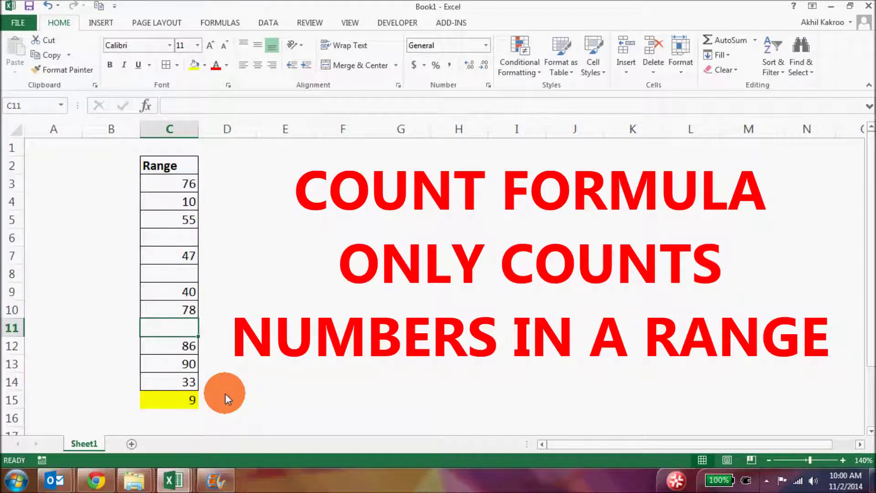
Change the formula in cell C15 to =COUNTA(C3:C14) to count the non-blank cells
left_click(225, 394)
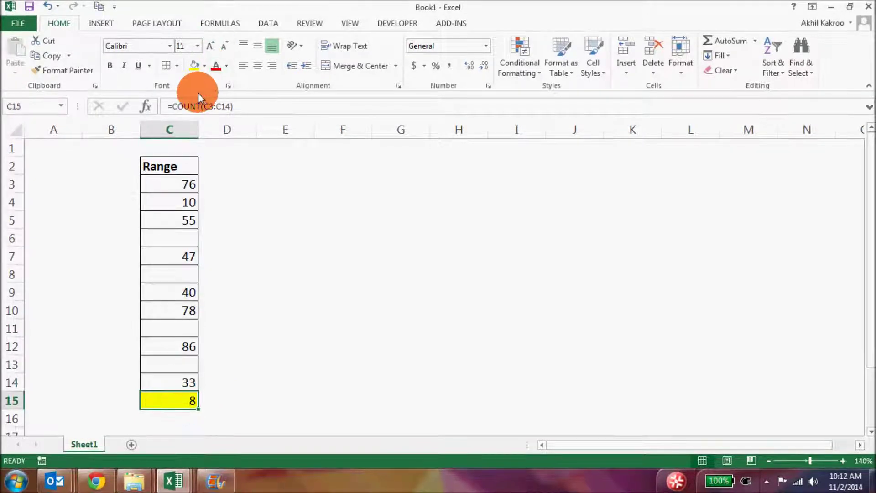
double_click(163, 400)
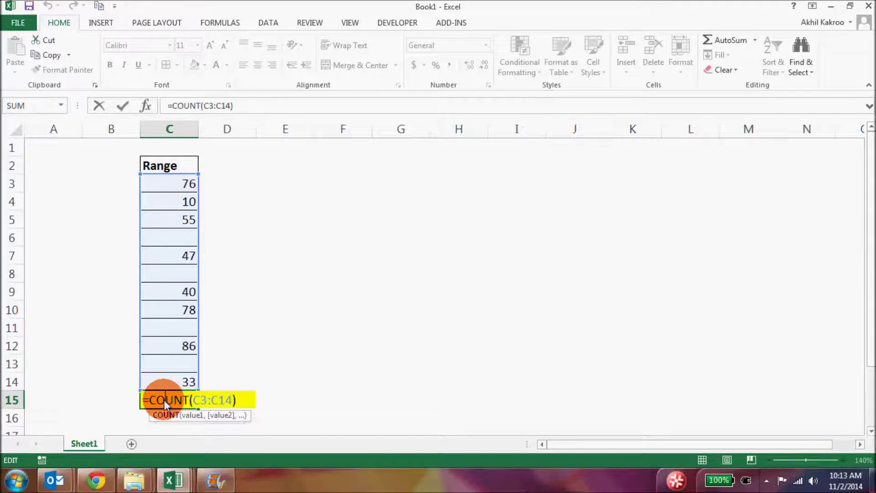
key("Return")
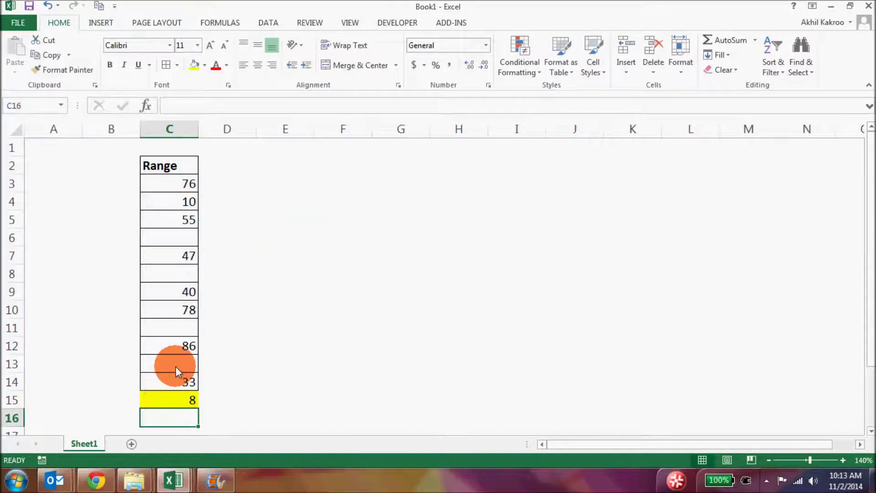
left_click(178, 401)
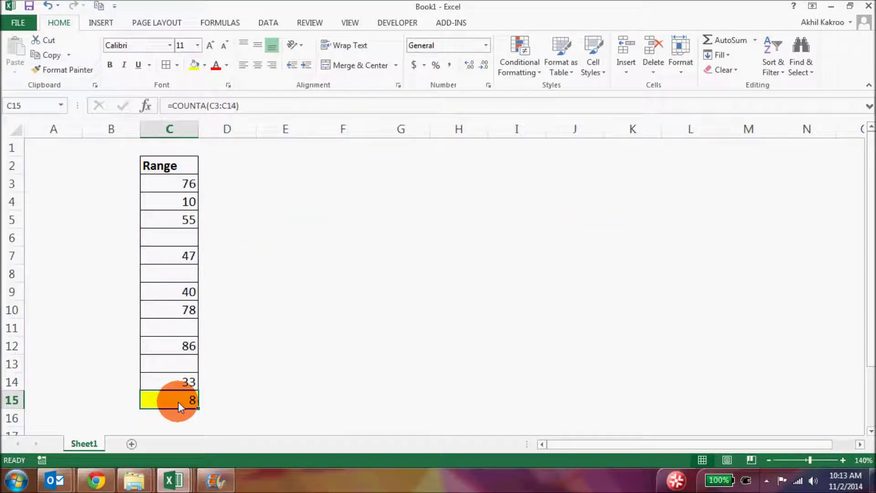
Enter "excel" in blank cell C6 and "simpe" in blank cell C8 to test the COUNTA formula
left_click(189, 238)
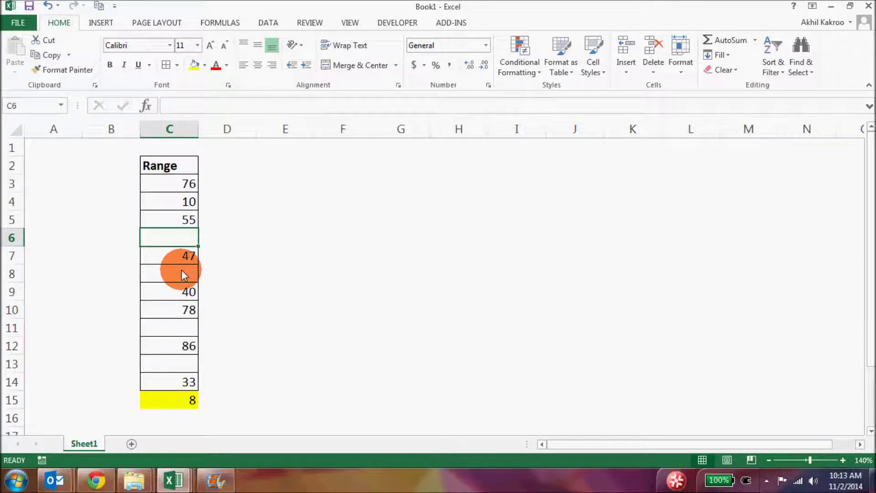
type("exc")
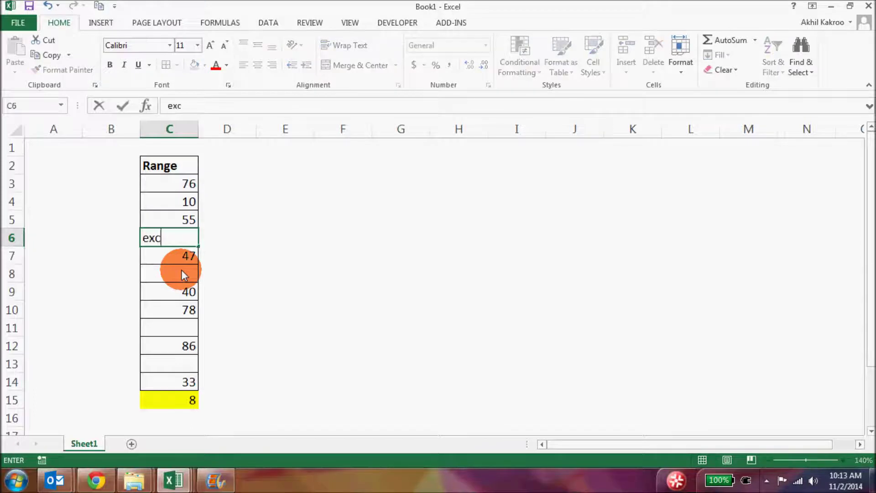
type("el")
key("Return")
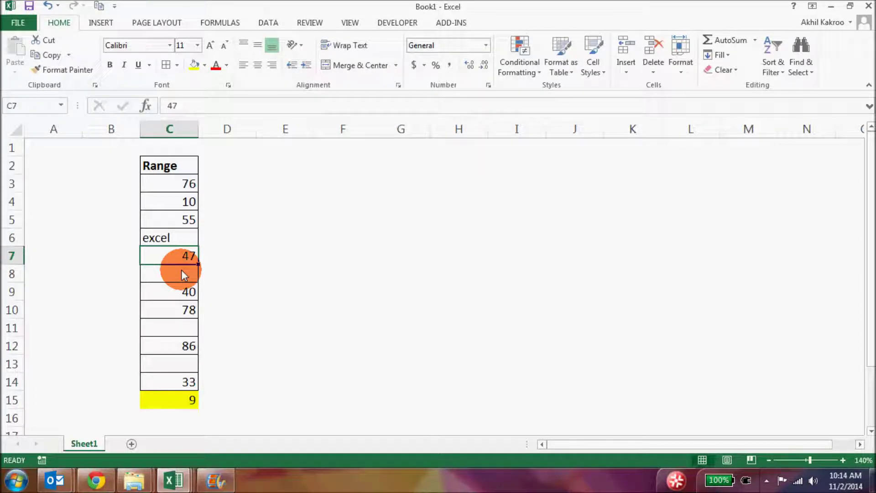
left_click(181, 270)
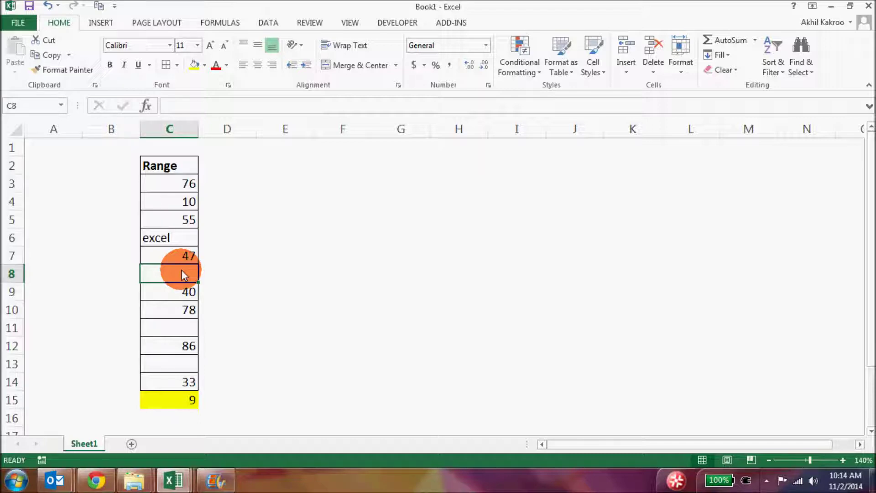
type("simpe")
key("Return")
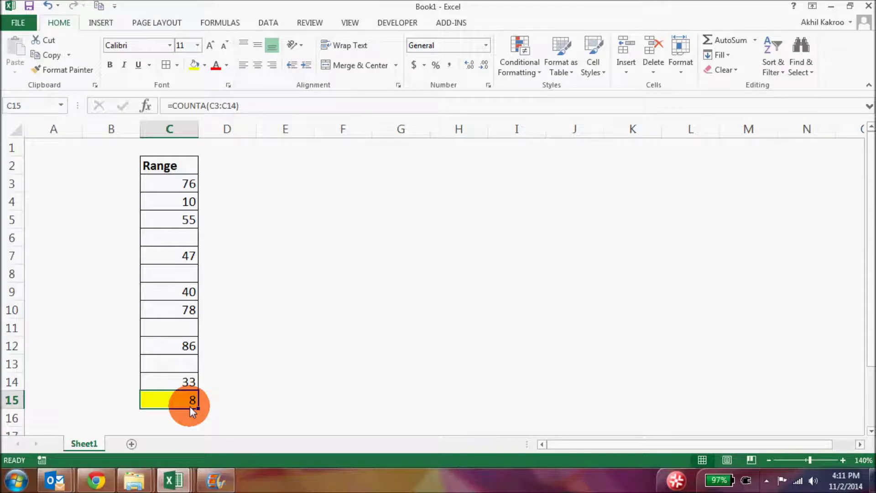
Replace the formula in cell C15 with =COUNTBLANK(C3:C14) to count the blank cells
type("=count")
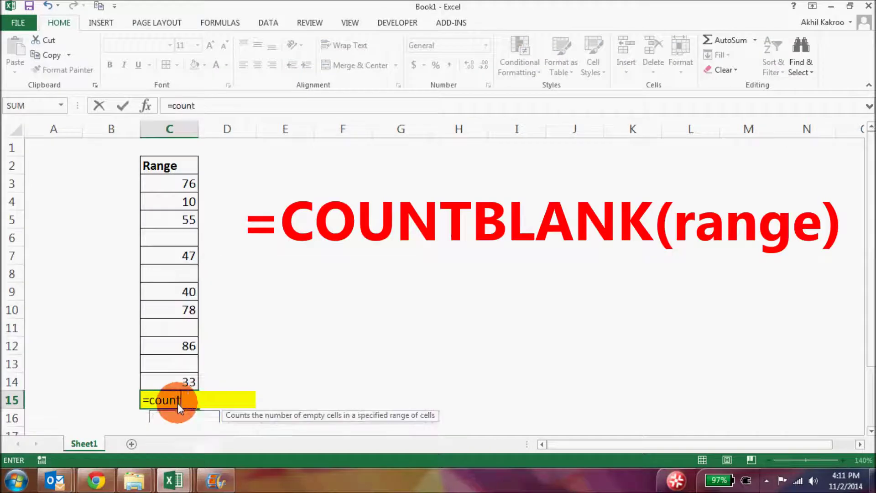
type("blank(")
key("Up")
key("shift+Up")
key("shift+Up")
key("shift+Up")
key("shift+Up")
key("shift+Up")
key("shift+Up")
key("shift+Up")
key("shift+Up")
key("shift+Up")
key("shift+Up")
key("shift+Up")
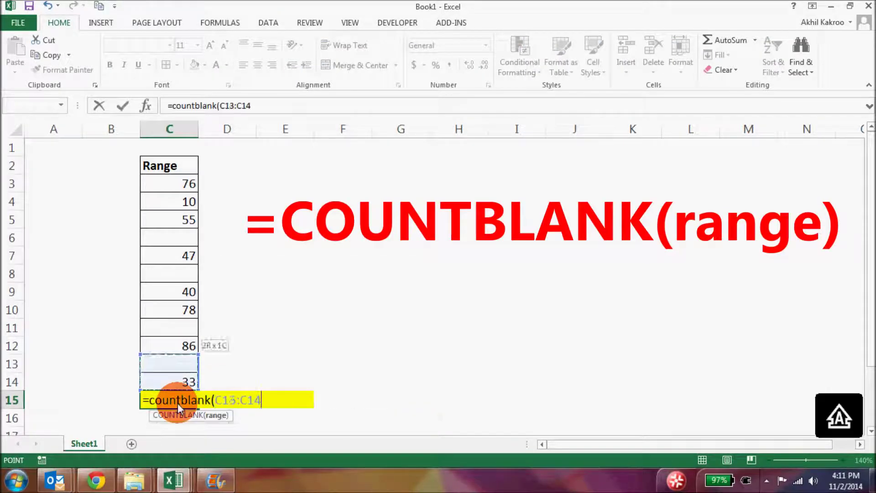
key("Return")
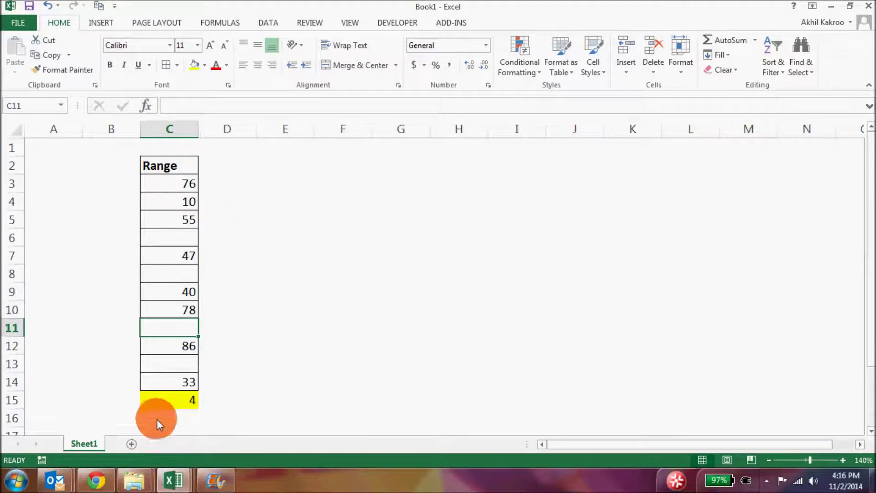
left_click(168, 378)
left_click(168, 397)
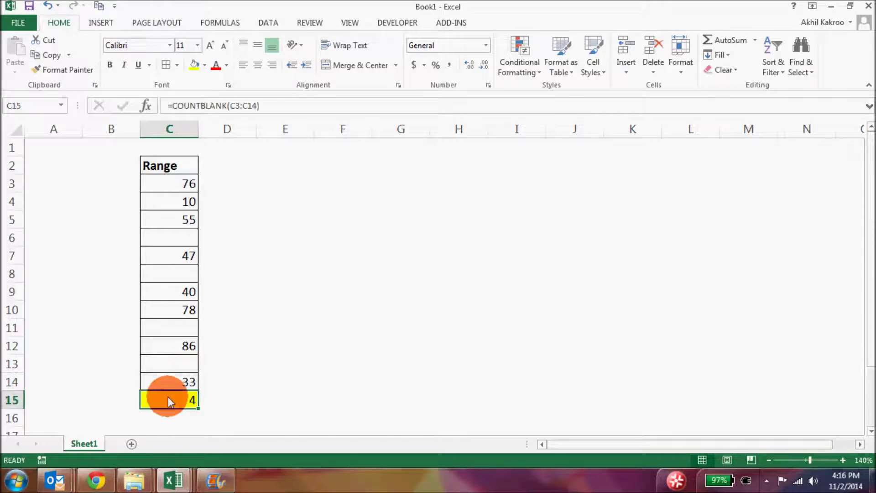
Fill blank cell C8 with 90 and blank cell C11 with 66 to test the COUNTBLANK formula
left_click(184, 272)
type("90")
key("Return")
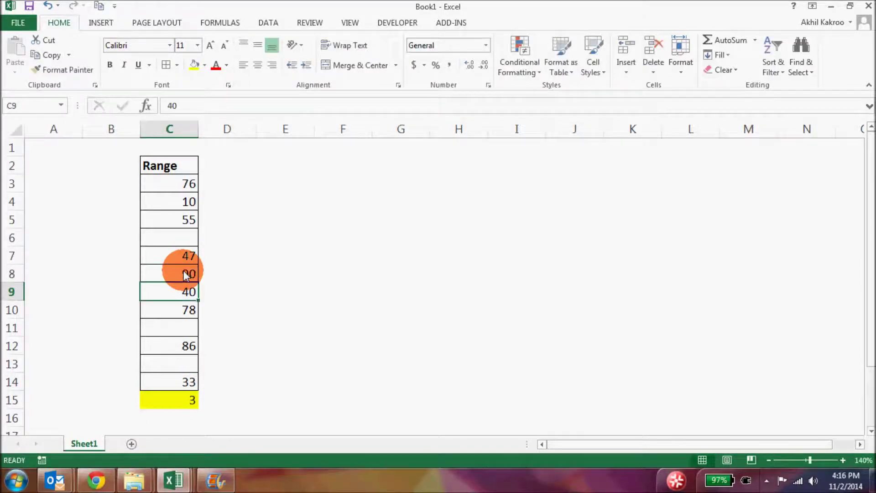
key("Down")
key("Down")
type("66")
key("Return")
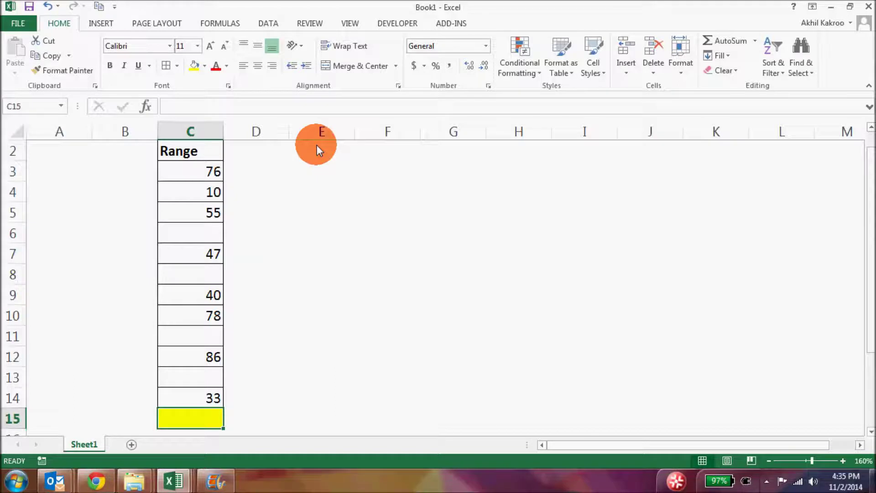
Enter =SUM(C3:C14) in cell C15 to total the numbers in the range
type("=S")
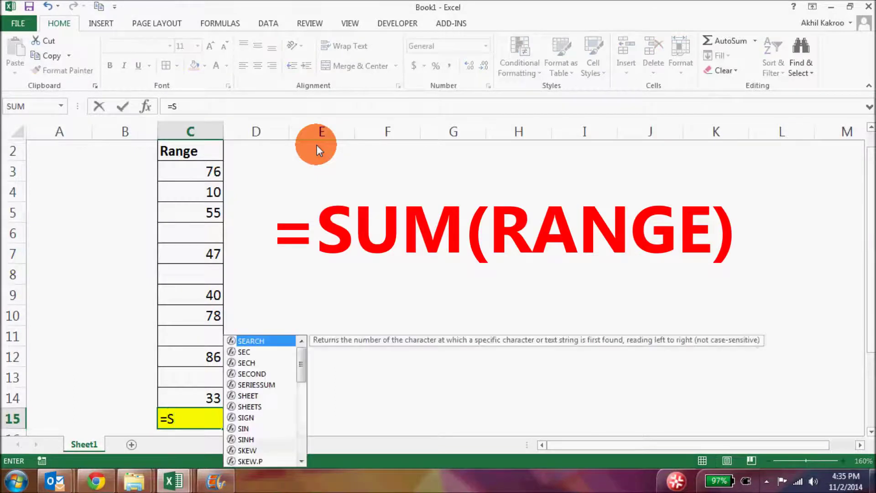
type("UM(")
key("Up")
key("shift+Up")
key("shift+Up")
key("shift+Up")
key("shift+Up")
key("shift+Up")
key("shift+Up")
key("shift+Up")
key("shift+Up")
key("shift+Up")
key("shift+Up")
key("shift+Up")
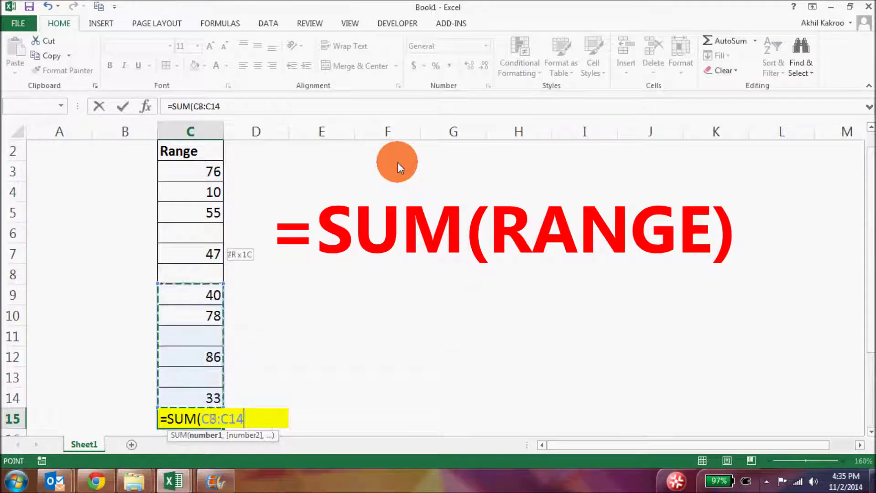
key("Return")
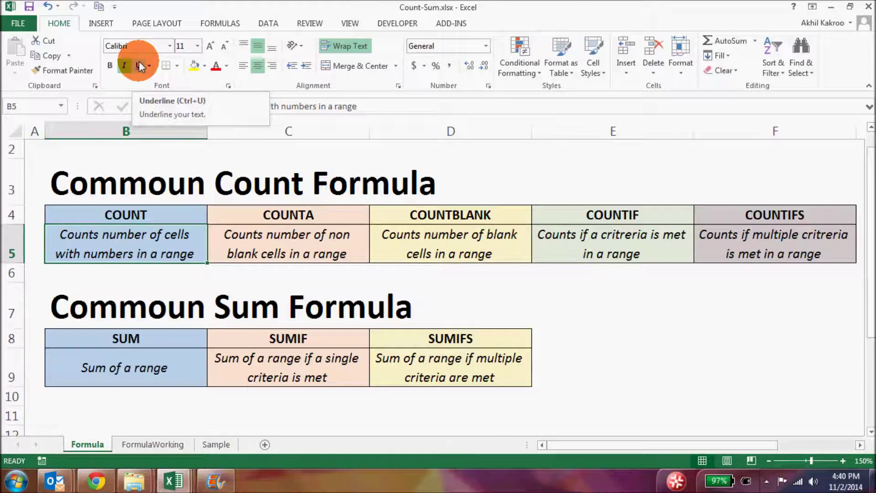
left_click(513, 133)
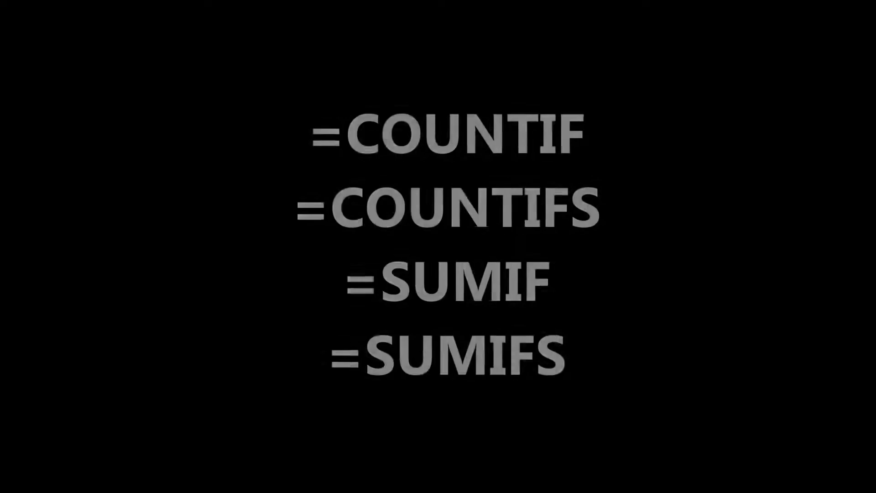
left_click(144, 61)
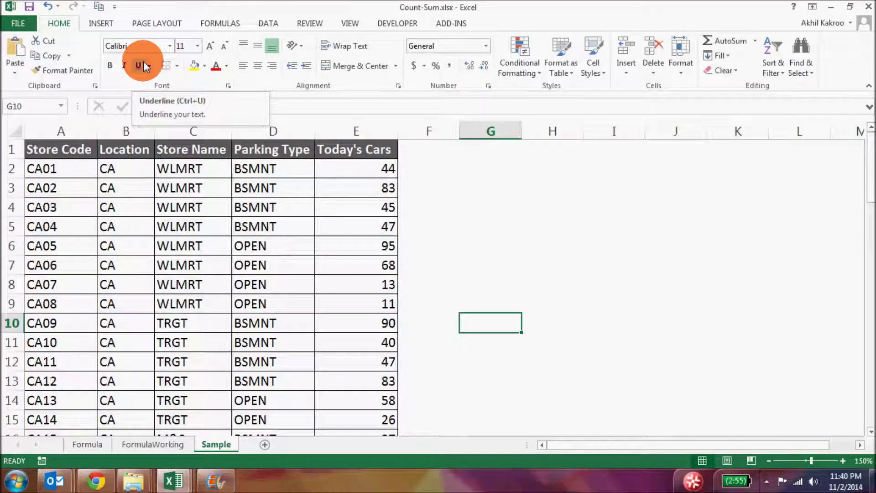
Review the Sample sheet's column headers, from Store Code through Location, Store Name and Parking Type to Today's Cars
left_click(71, 152)
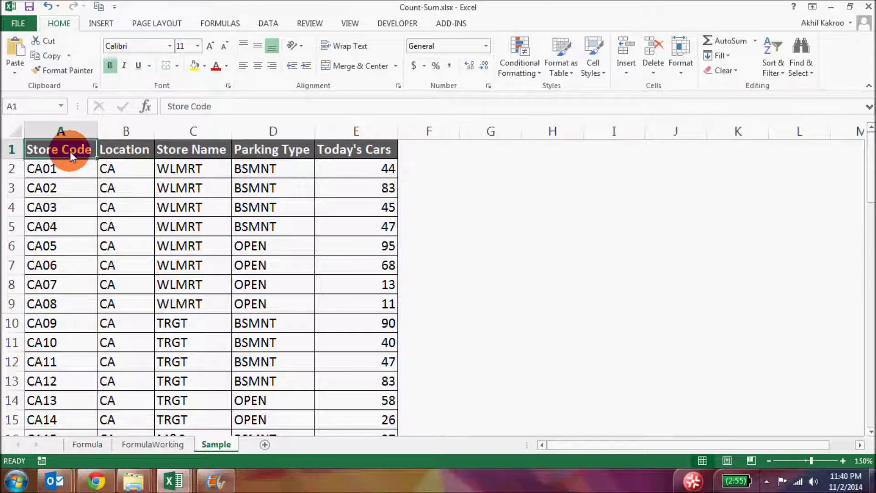
left_click(107, 151)
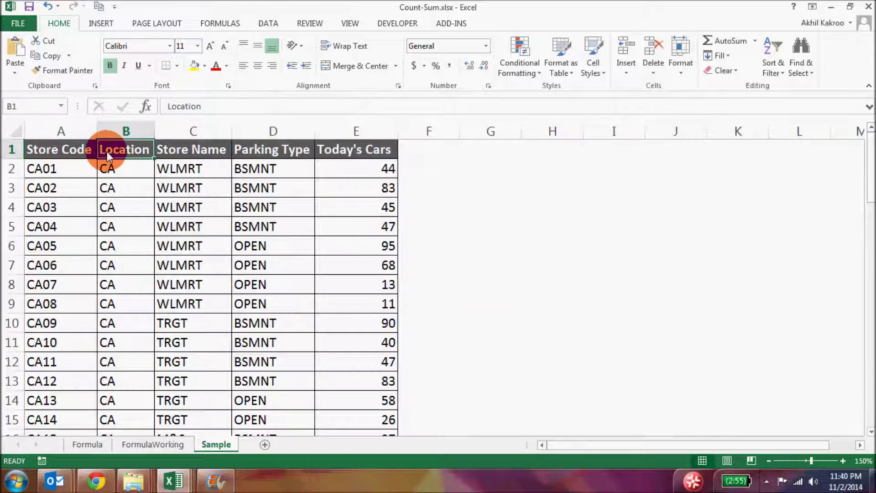
left_click(208, 151)
left_click(292, 150)
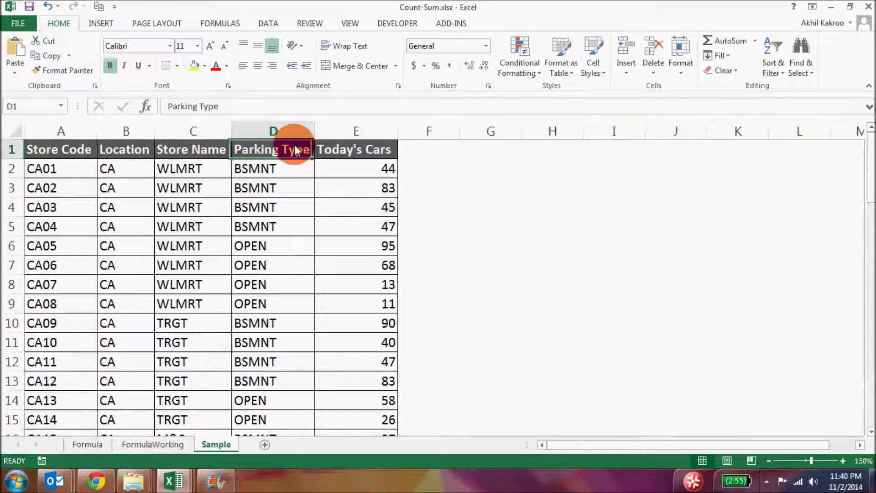
left_click(351, 150)
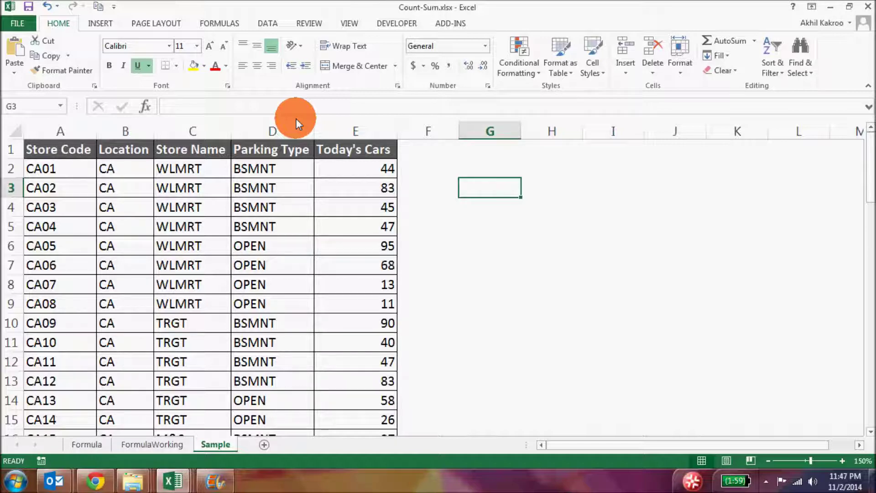
Enter =COUNTIF(C:C,"WLMRT") in cell G3 to count the WLMRT stores, accepting the formula correction
type("=countif(")
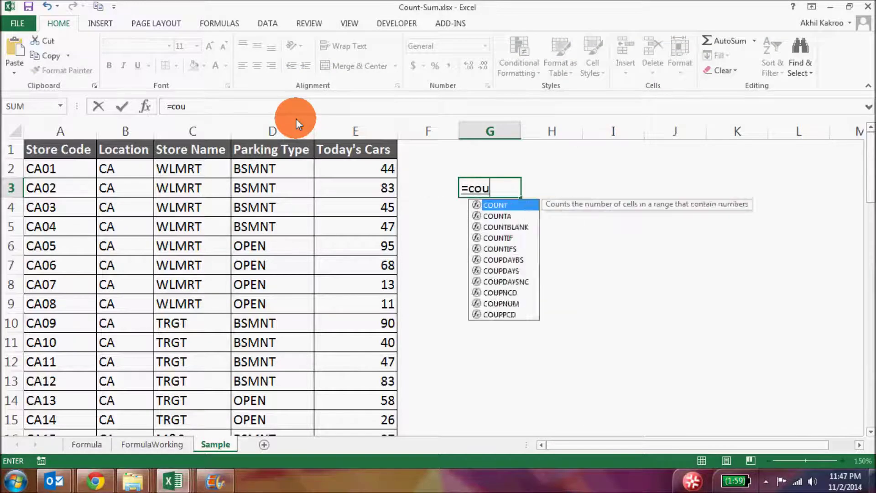
left_click(204, 137)
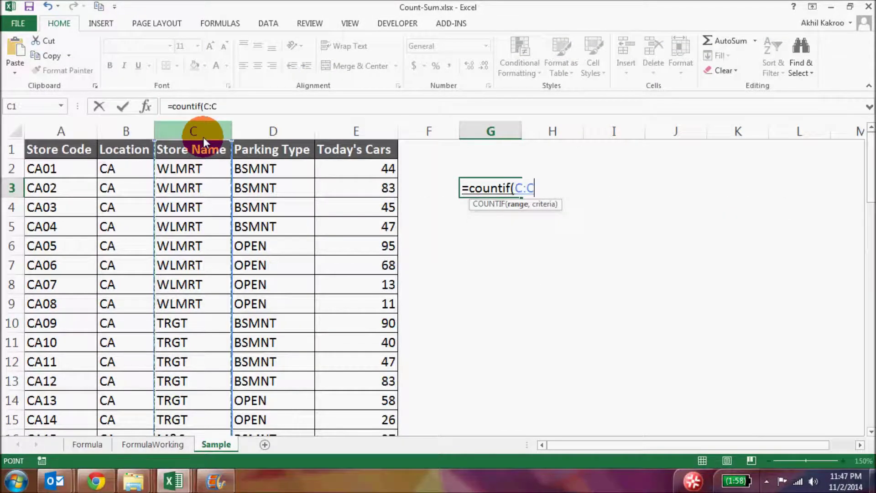
type(",\"")
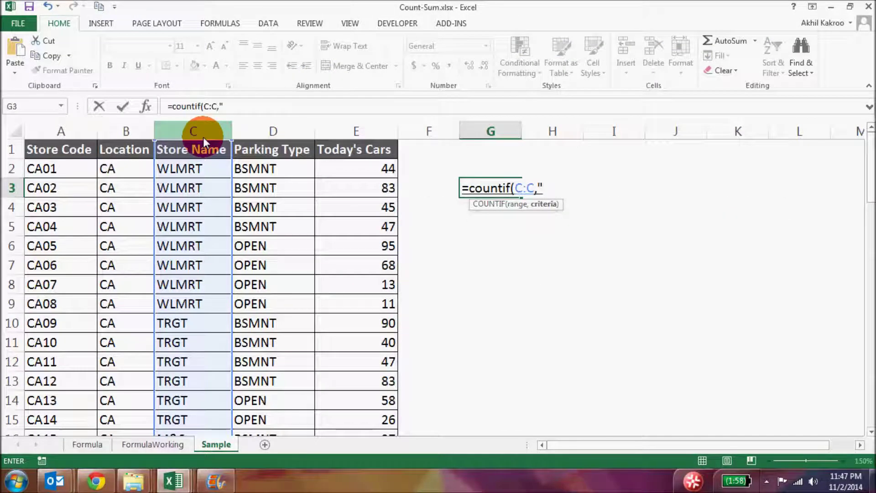
type("WLMRT)")
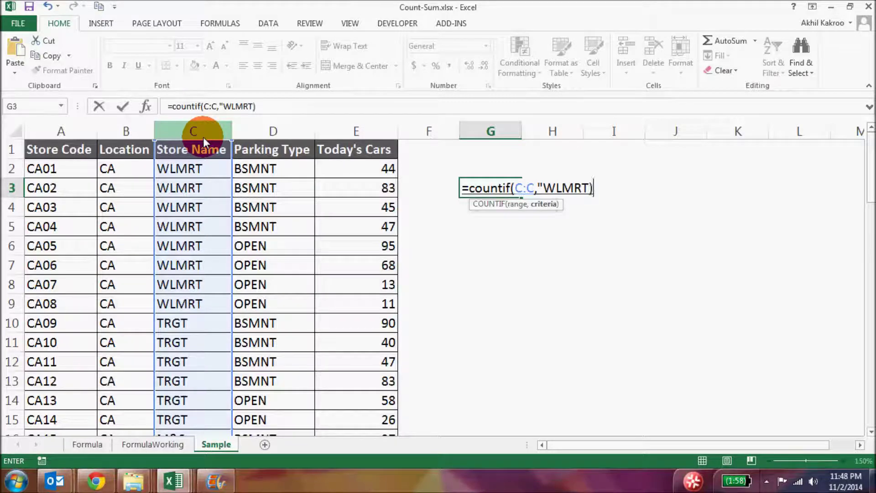
key("Return")
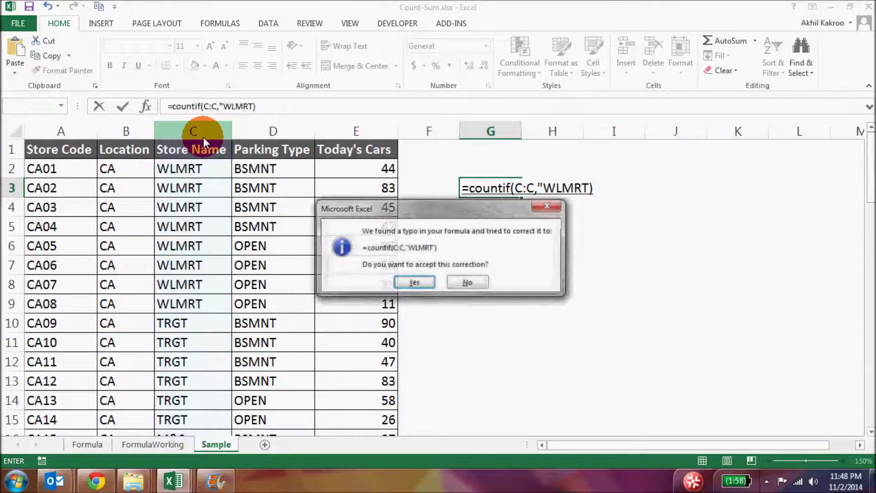
key("Return")
key("Up")
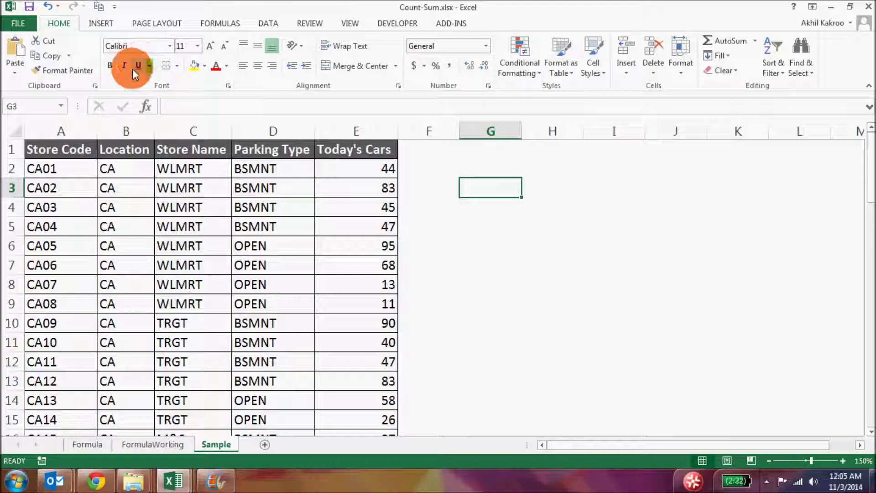
Enter =COUNTIFS(C:C,"WLMRT",D:D,"BSMNT") in cell G3 to count the WLMRT stores with basement parking
type("=co")
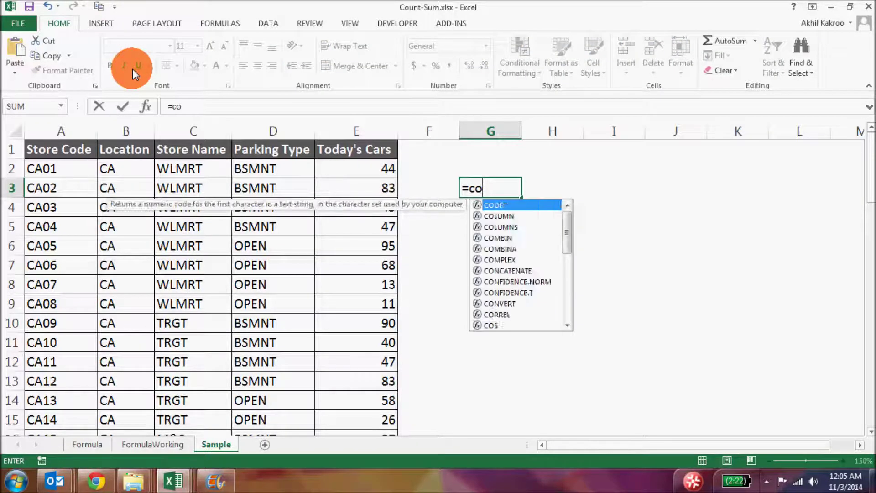
type("un")
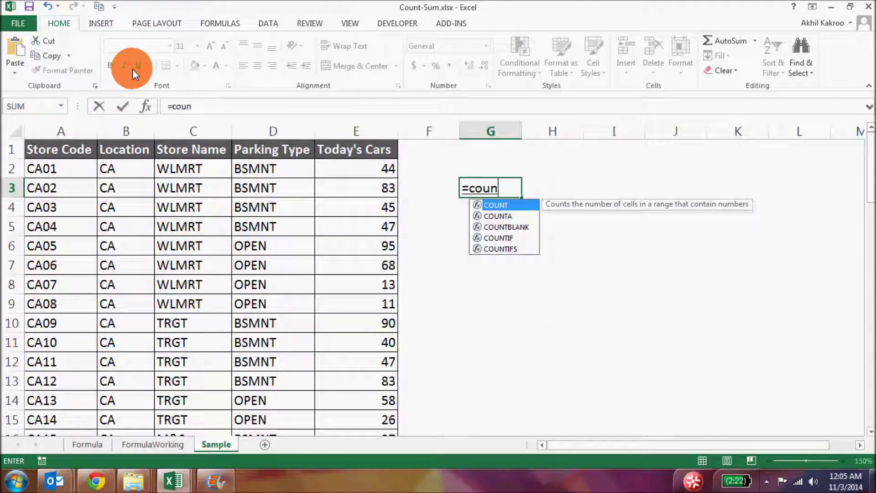
type("tifs(")
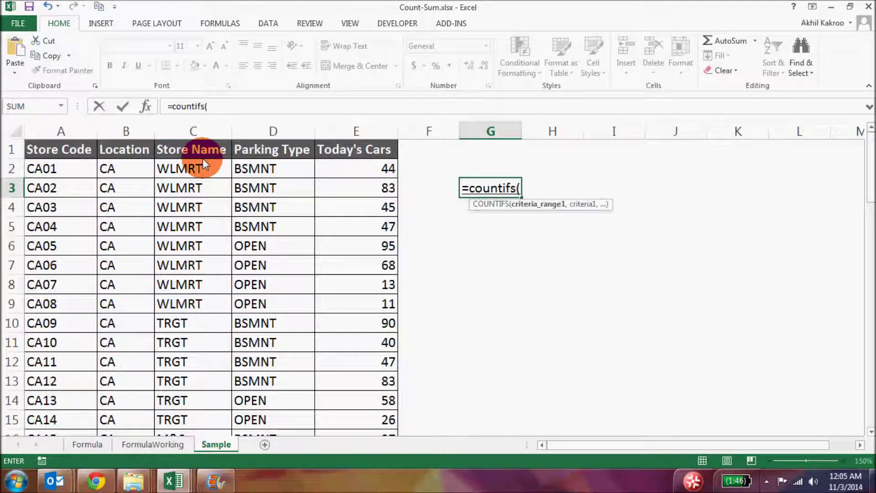
left_click(205, 131)
type(",")
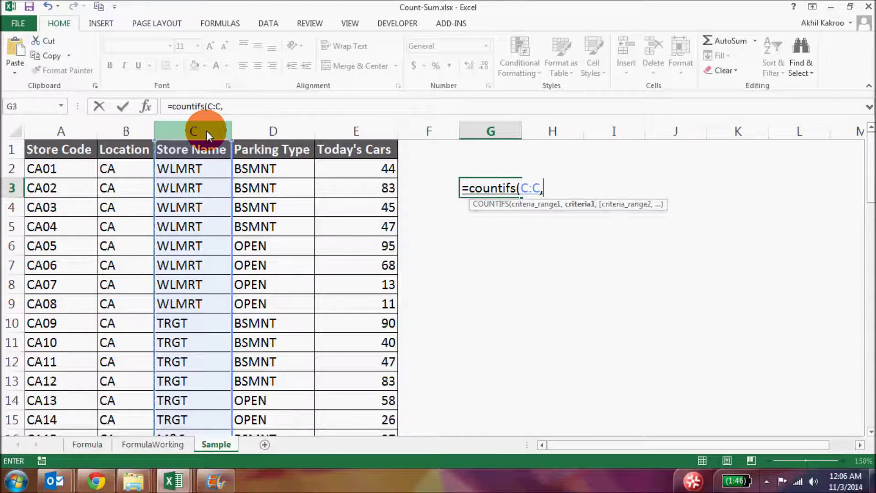
type("\"W")
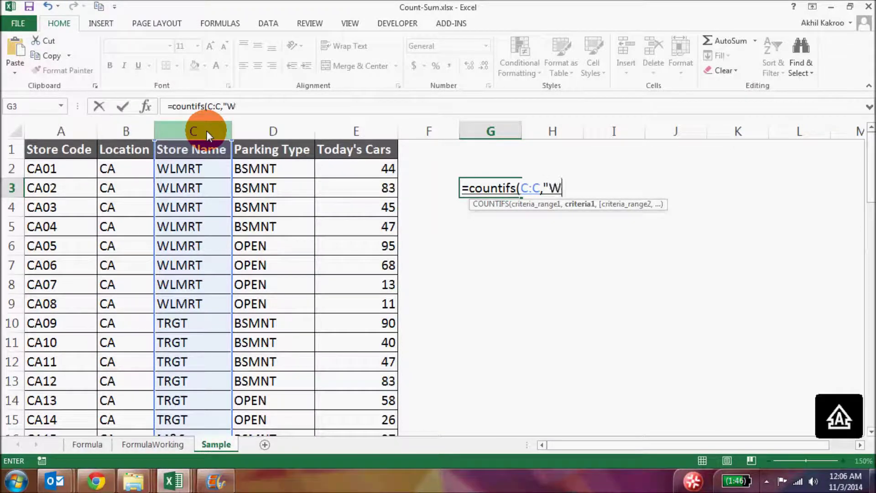
type("LMRT\"")
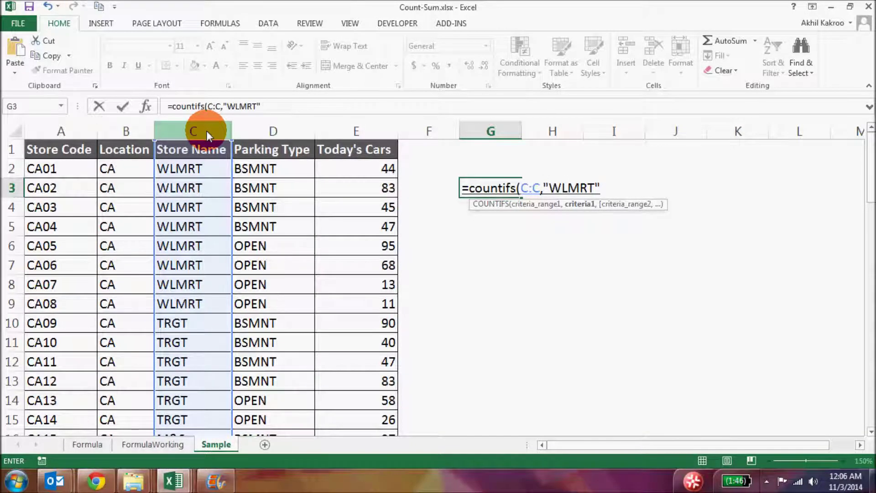
type(",")
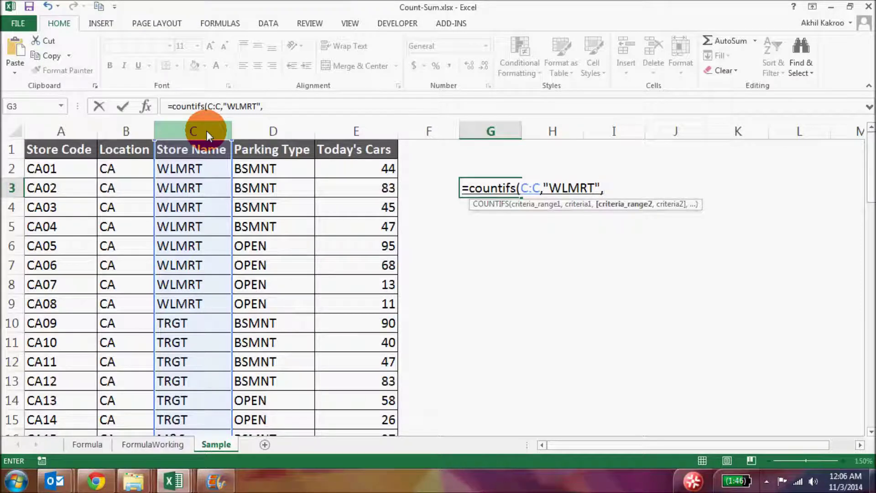
left_click(259, 132)
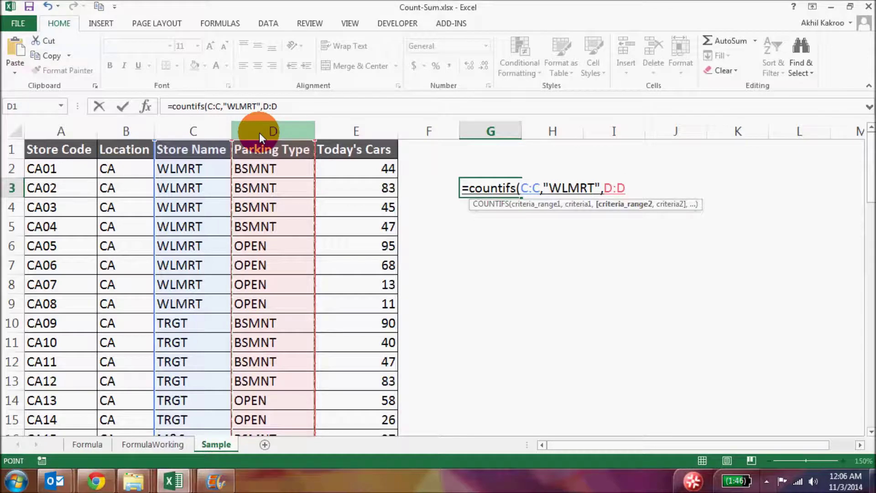
type(",")
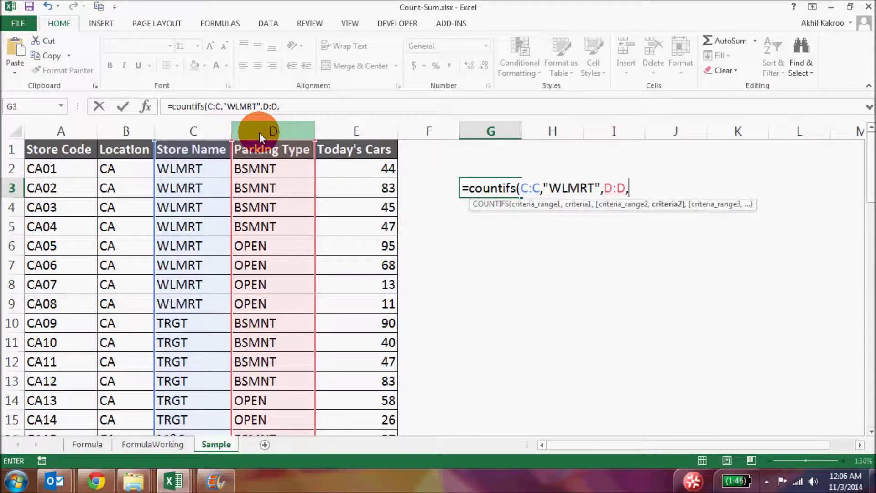
type("\"BSMNT\")")
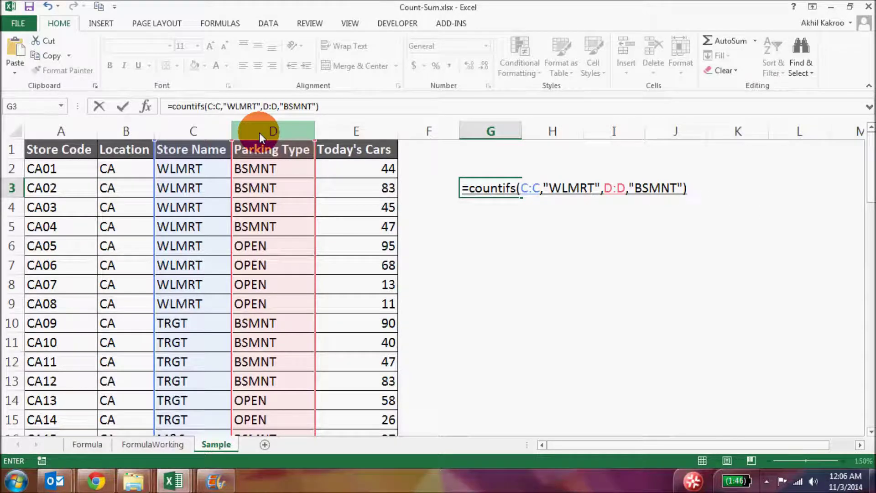
key("Return")
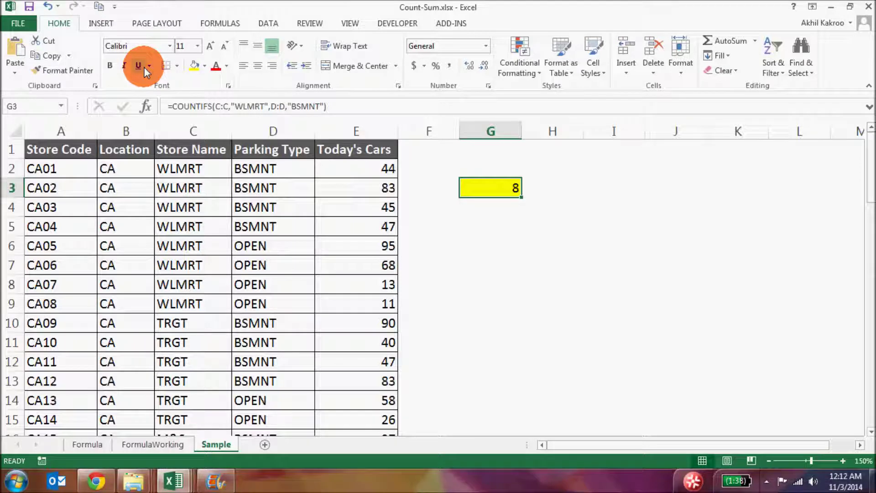
Replace the COUNTIFS formula in cell G3 with =SUMIF(C:C,"WLMRT",E:E) to total today's cars at WLMRT stores
key("Delete")
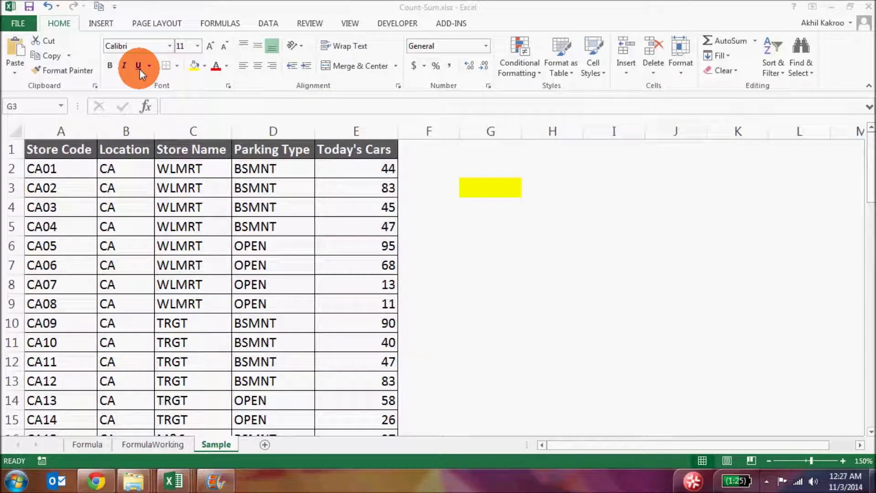
left_click(486, 192)
type("=")
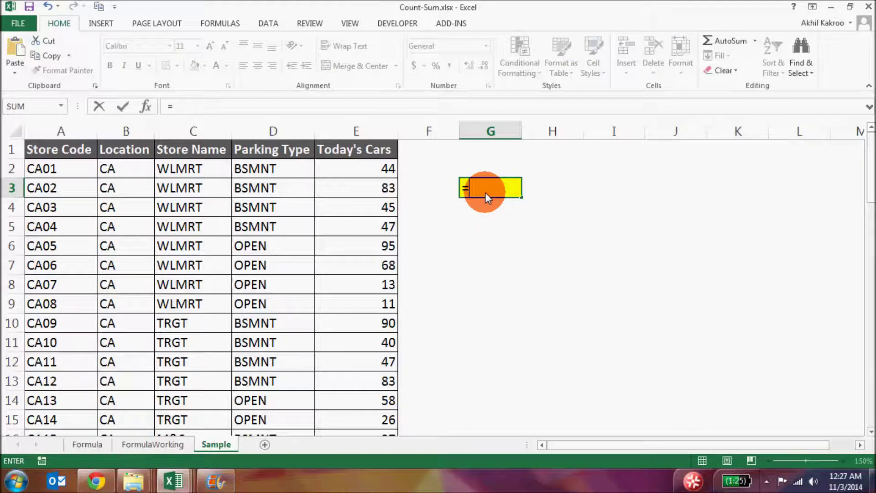
type("SUMIF")
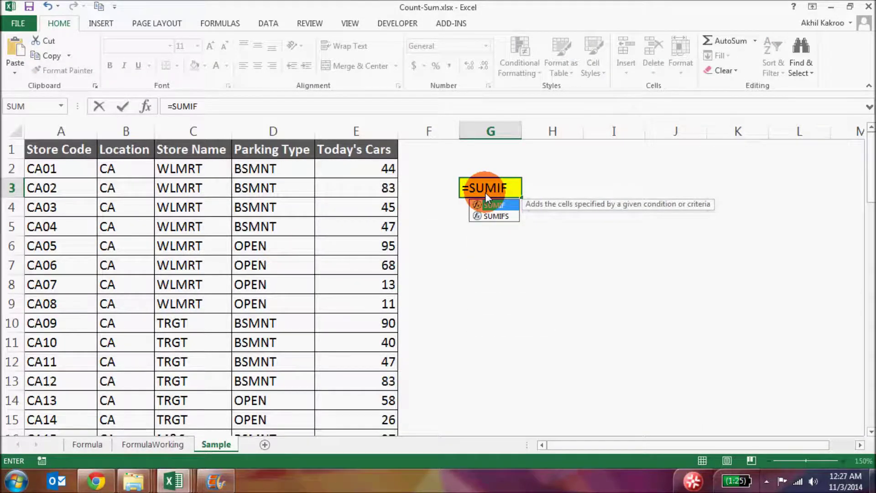
type("(")
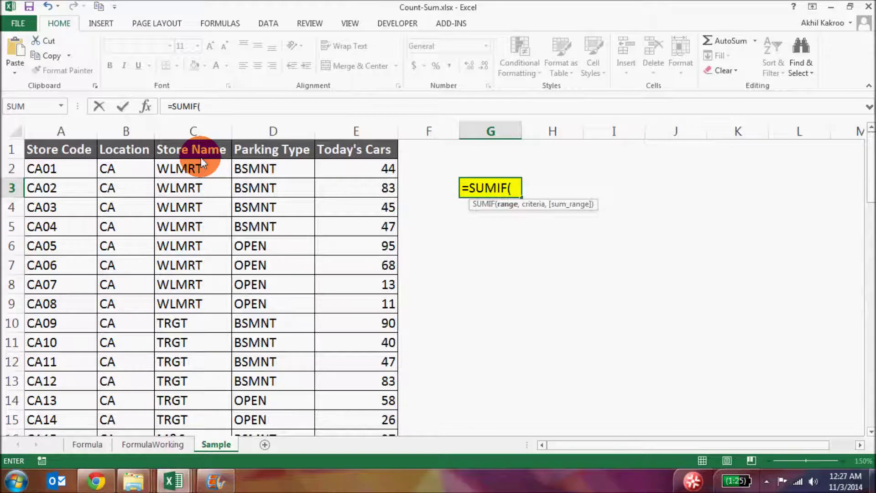
left_click(194, 133)
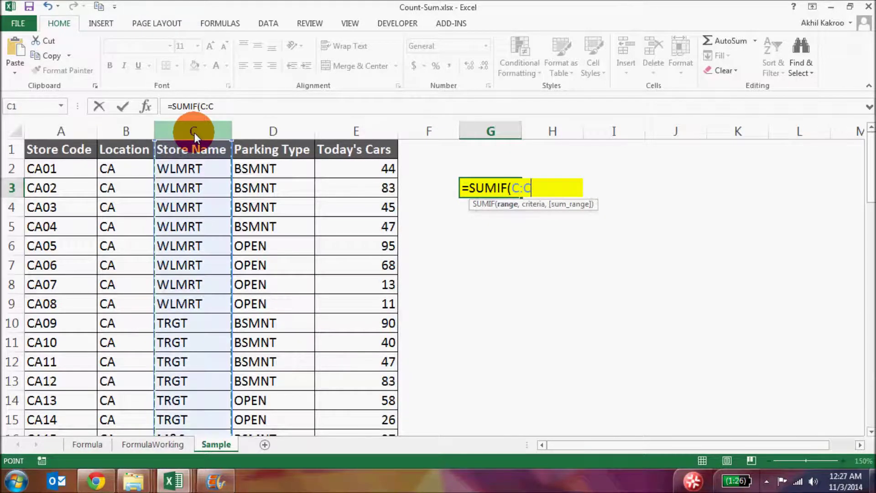
type(",\"WL")
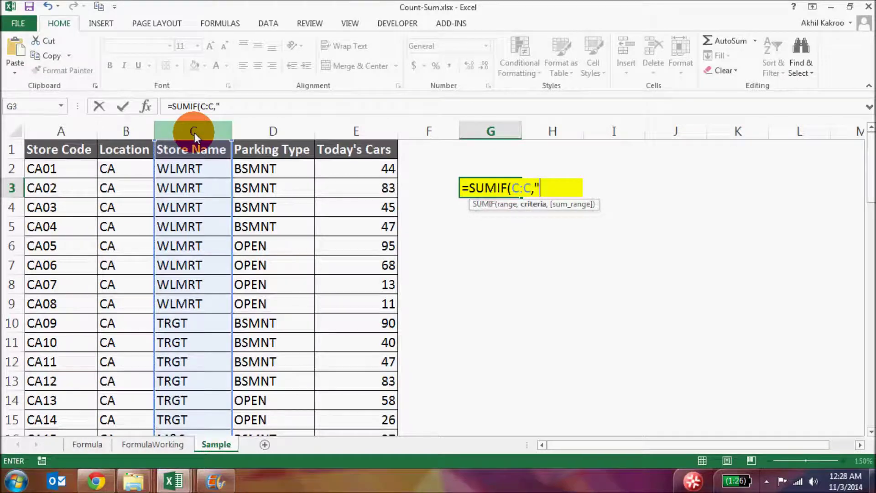
type("MRT")
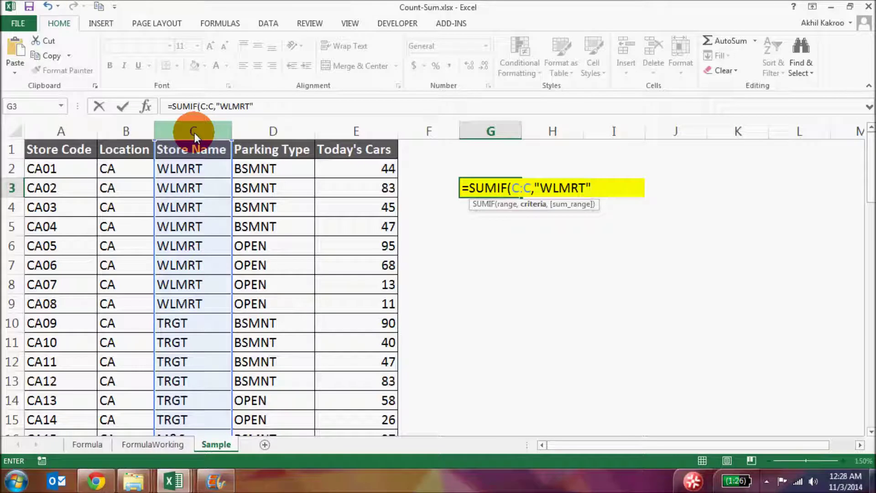
type(",")
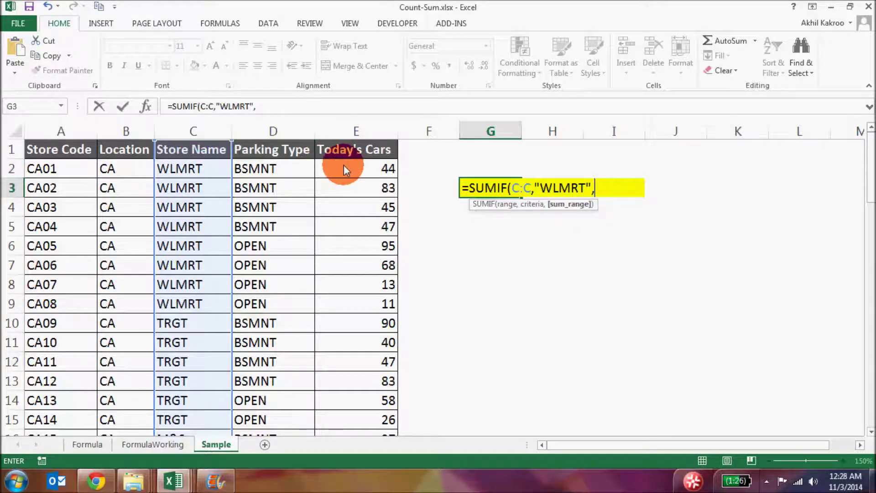
left_click(349, 134)
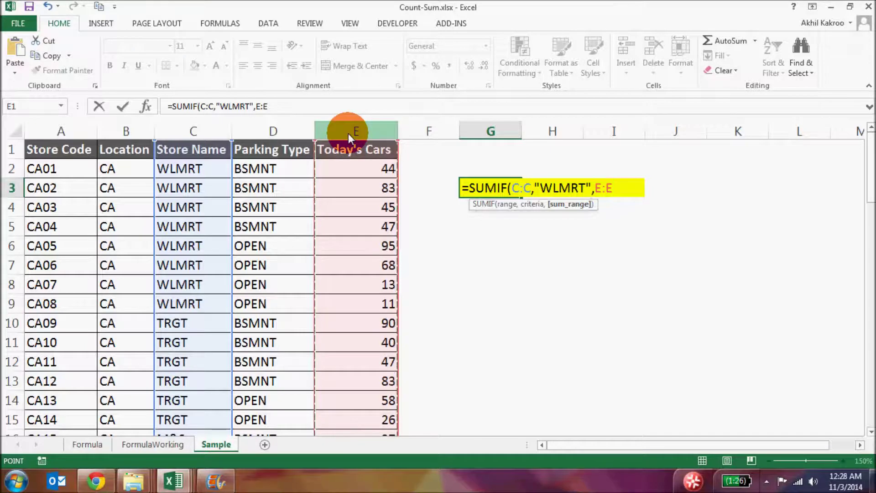
type(")")
key("Return")
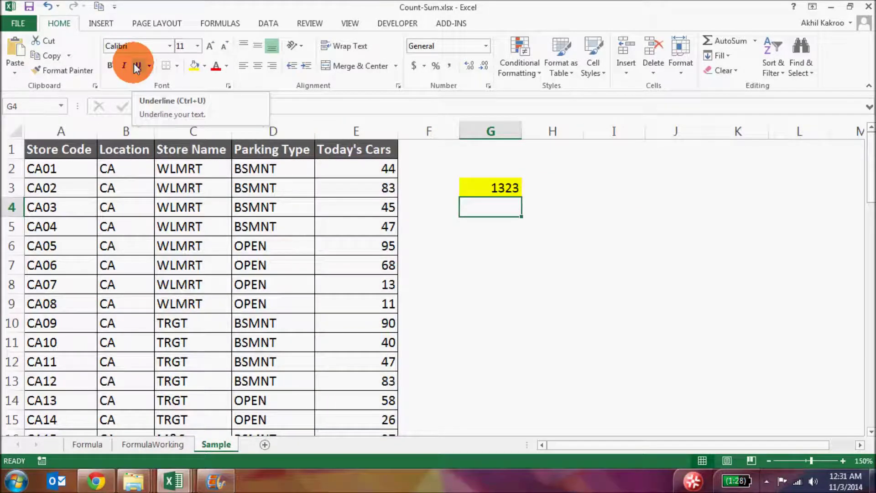
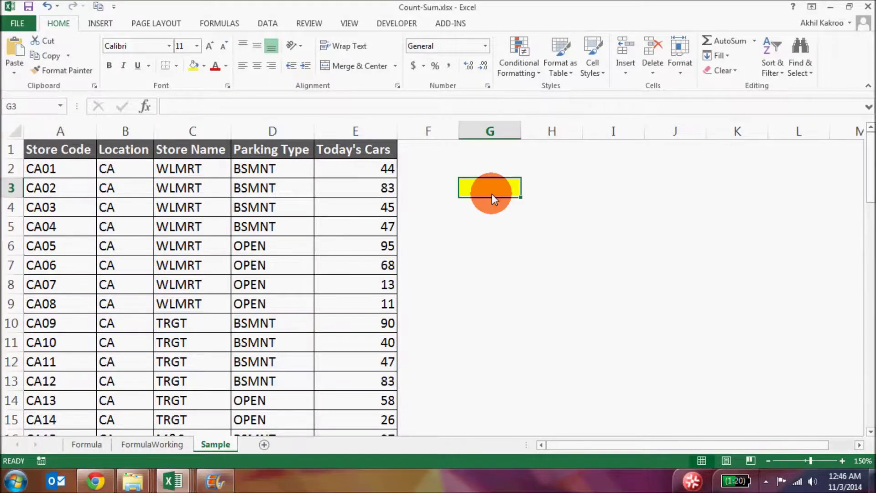
Begin a SUMIFS formula in cell G3 with sum range E:E and the location criterion B:B,"CA"
type("=")
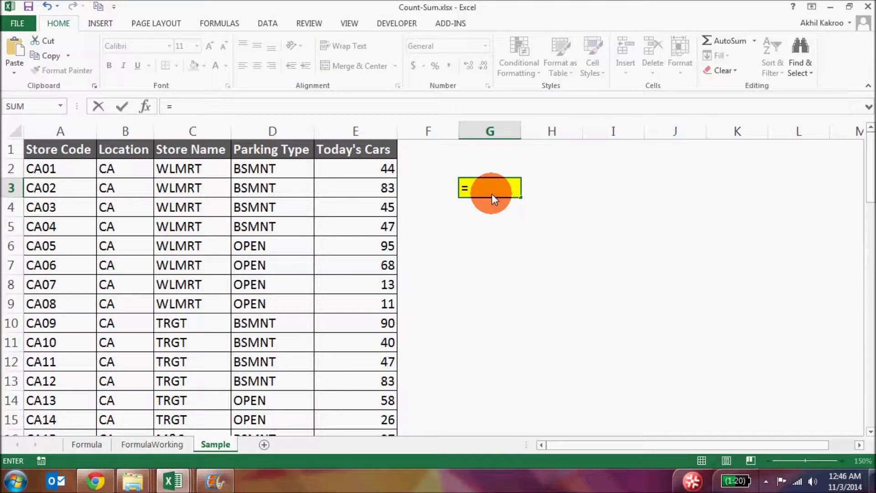
type("SUMIFS")
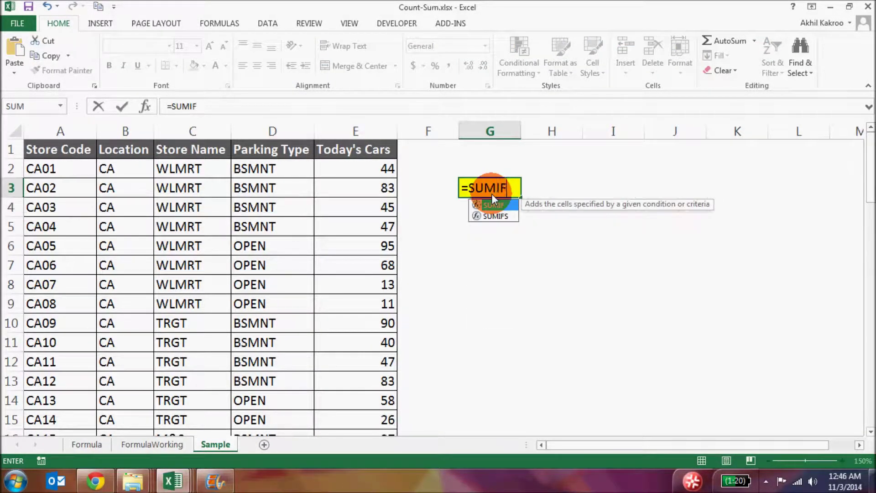
double_click(492, 194)
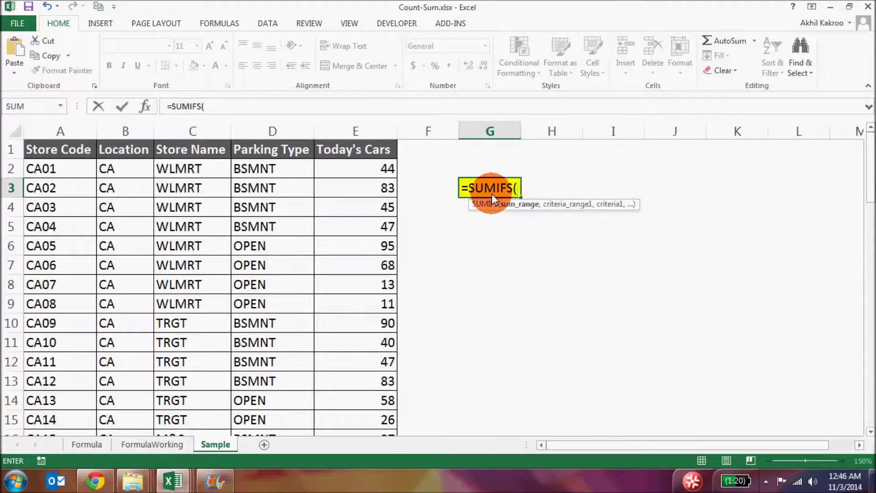
left_click(371, 135)
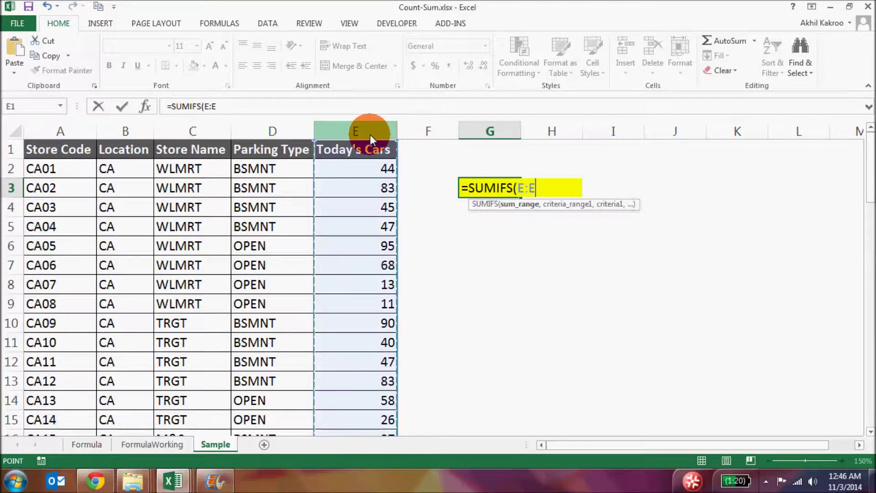
type(",")
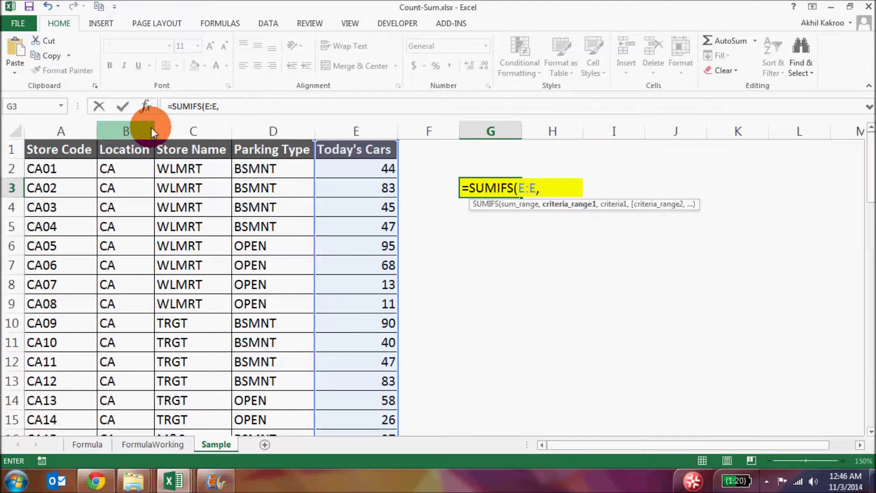
left_click(139, 132)
type(",\"")
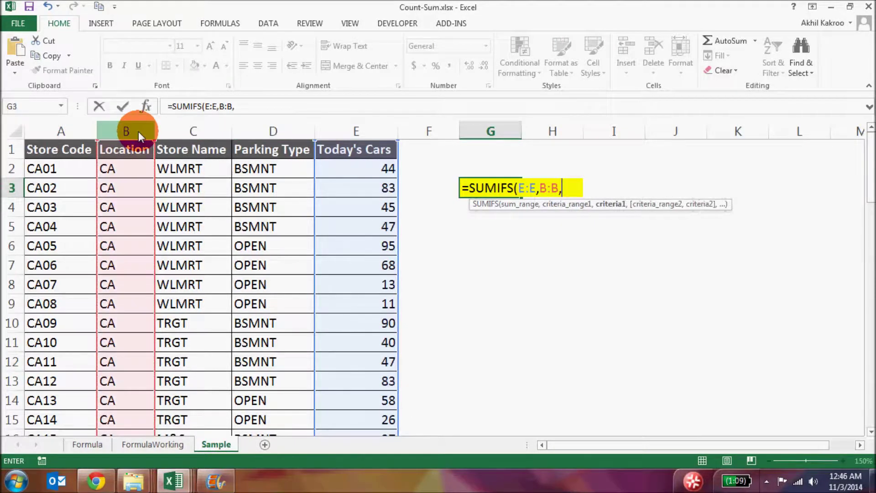
type("CA\",")
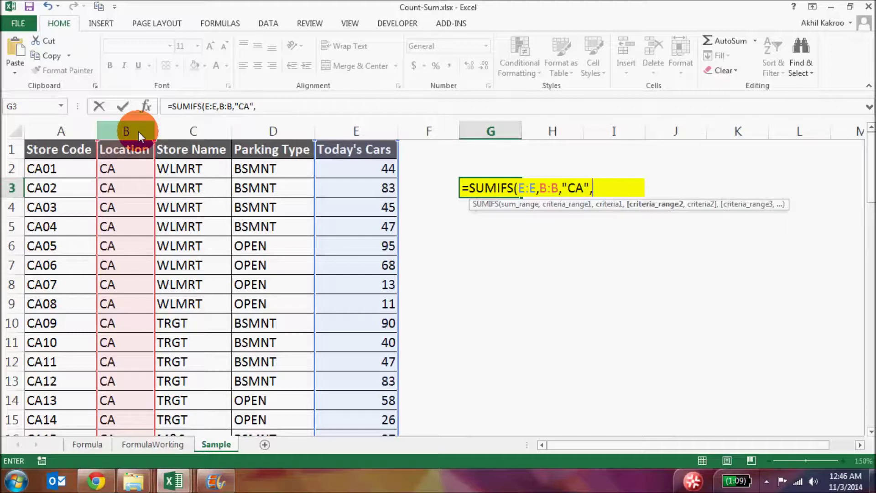
Add the store name criterion C:C,"WLMRT" to the SUMIFS formula, with a comma between the range and its criterion
left_click(179, 132)
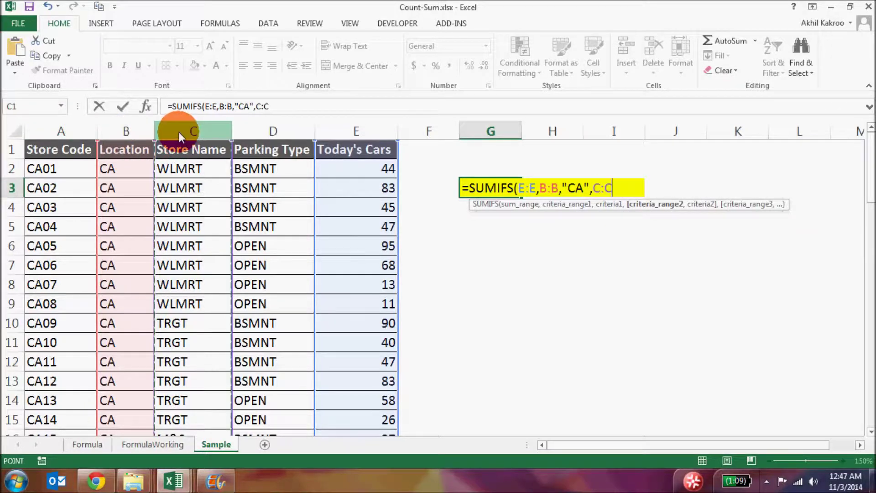
type("\"")
type("WL")
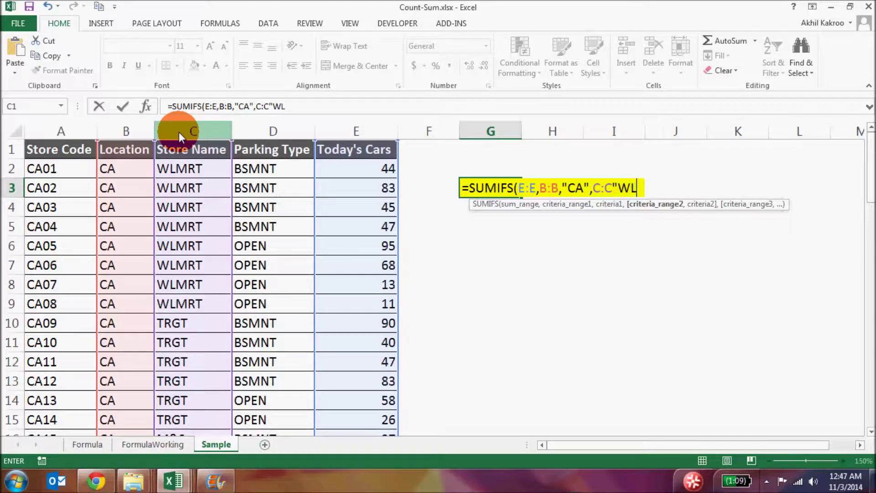
type("MRT\"")
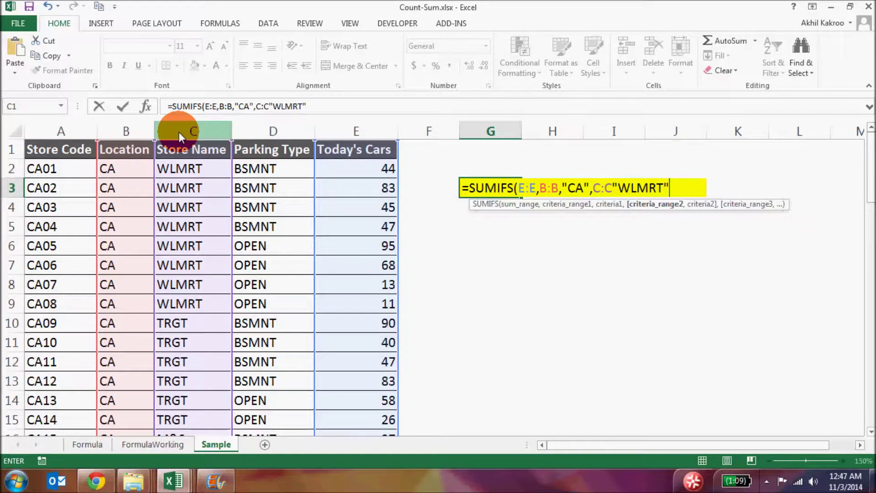
type(",")
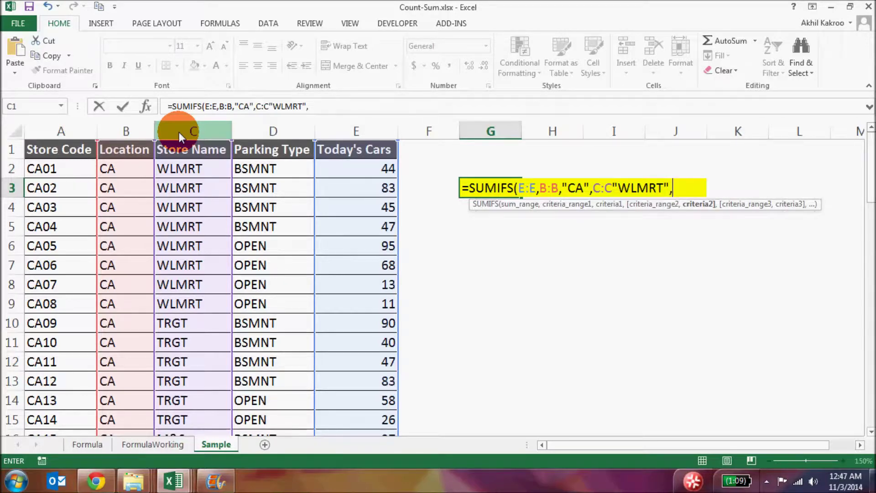
left_click(612, 185)
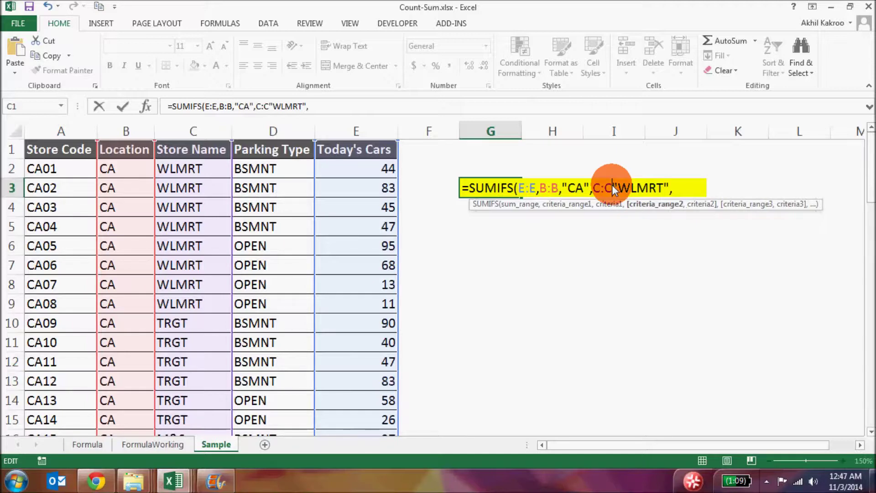
type(",")
left_click(691, 188)
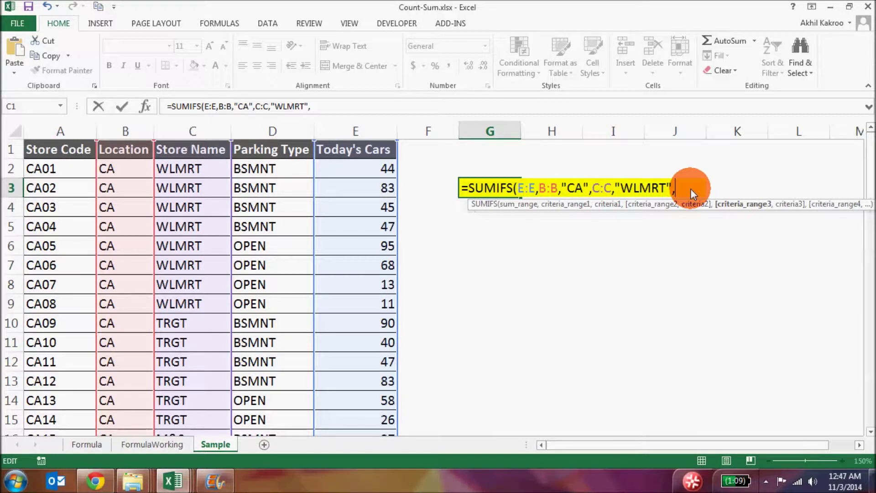
Complete the SUMIFS formula in G3 with the parking type criterion D:D,"BSMNT" and enter it
left_click(286, 139)
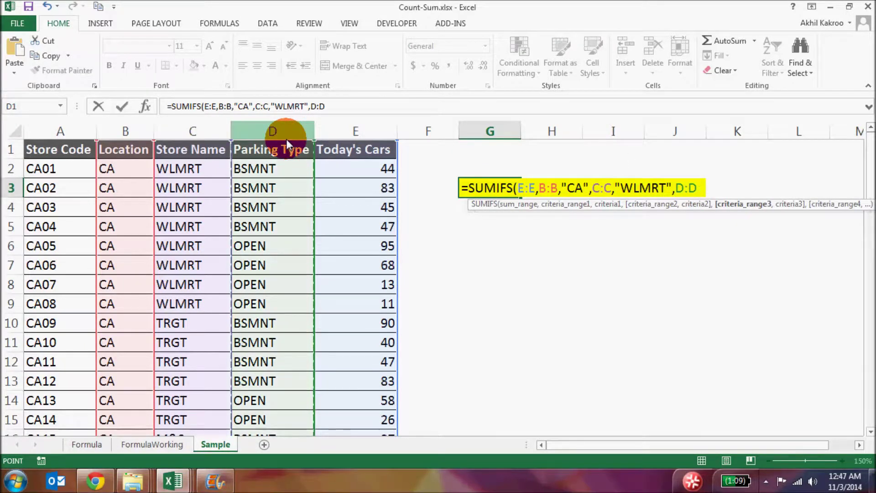
type(",")
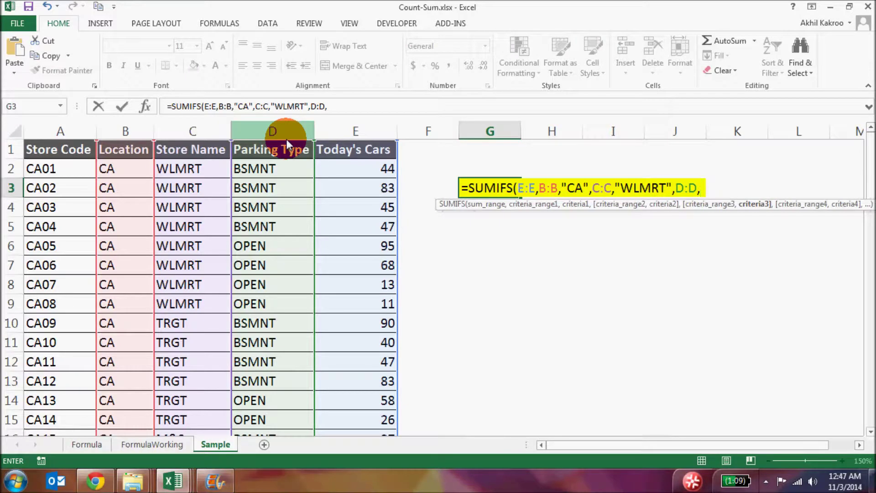
type("\"BS")
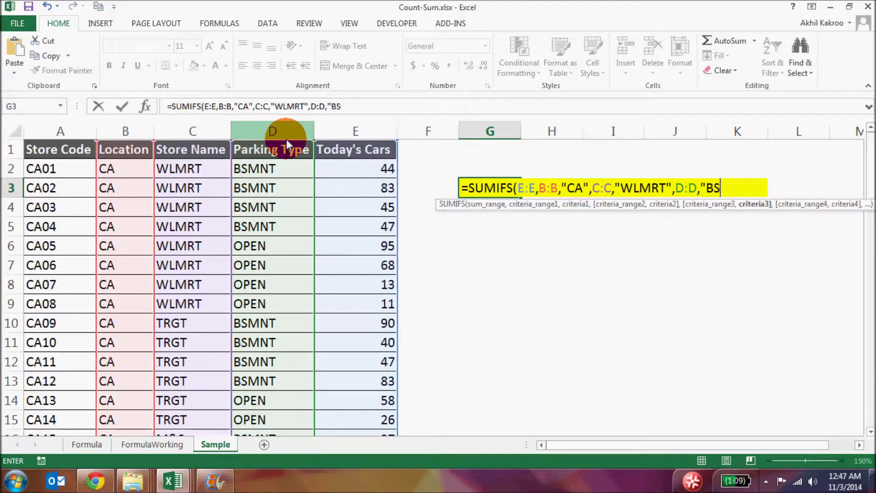
type("MNT\"")
key("Return")
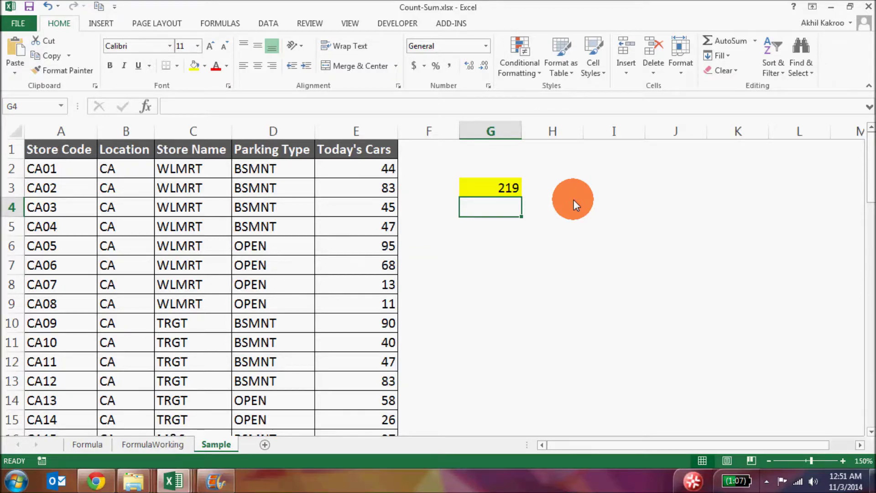
Return to the Formula sheet to review the summary of common count and sum formulas
key("ctrl+Page_Up")
key("ctrl+Page_Up")
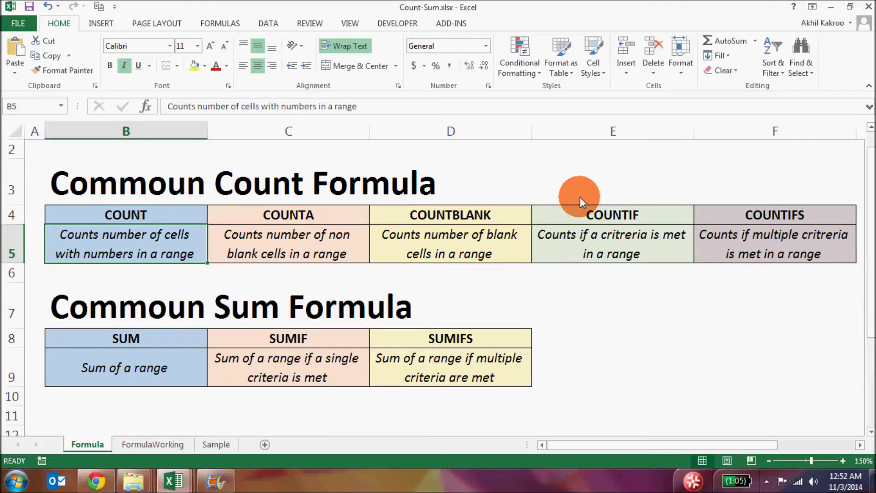